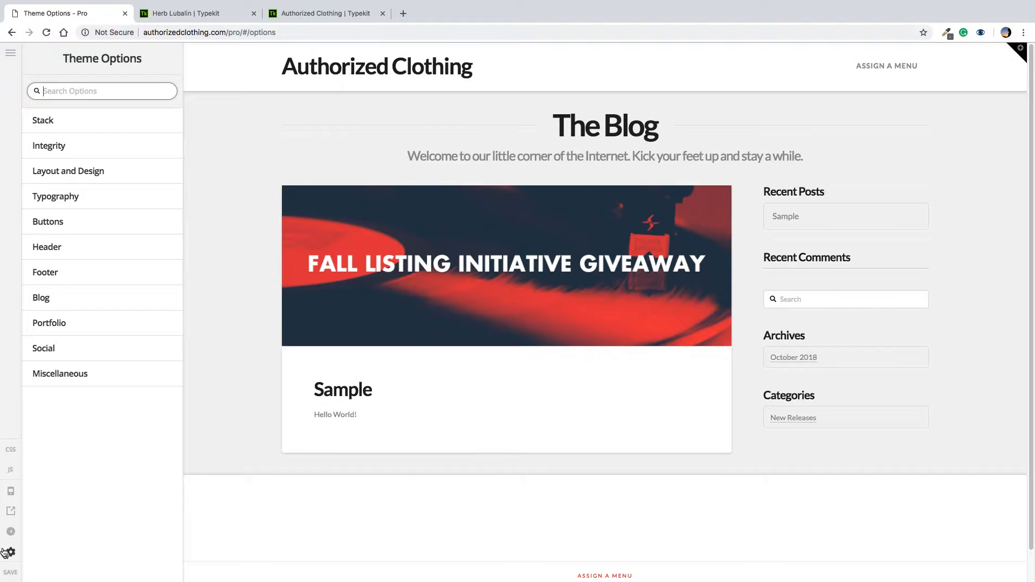
Open Pro's user Preferences dialog from the gear icon at the bottom-left of the sidebar
left_click(10, 552)
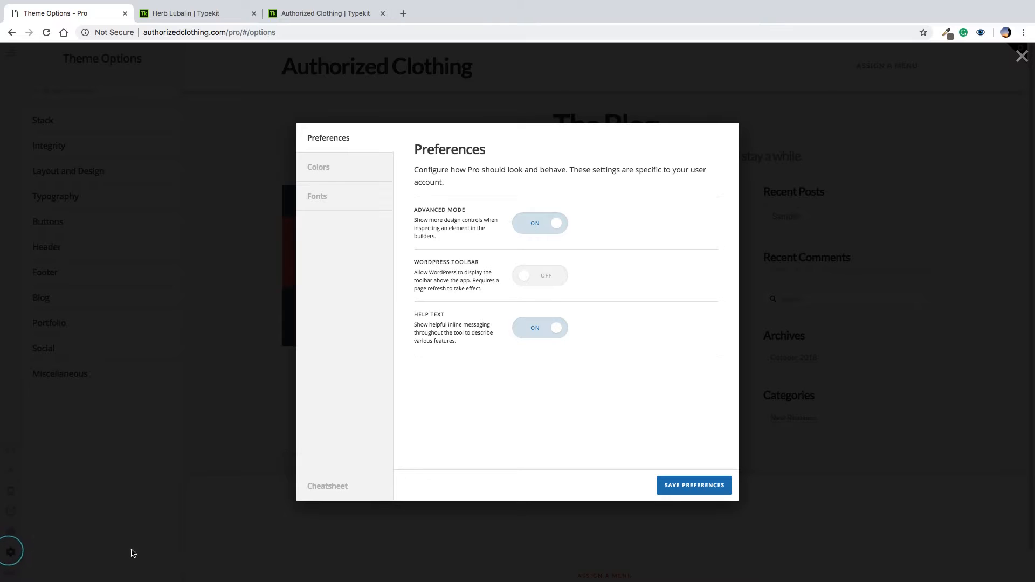
Open the Font Manager and expand the Headings font, keeping Helvetica
left_click(338, 176)
left_click(330, 194)
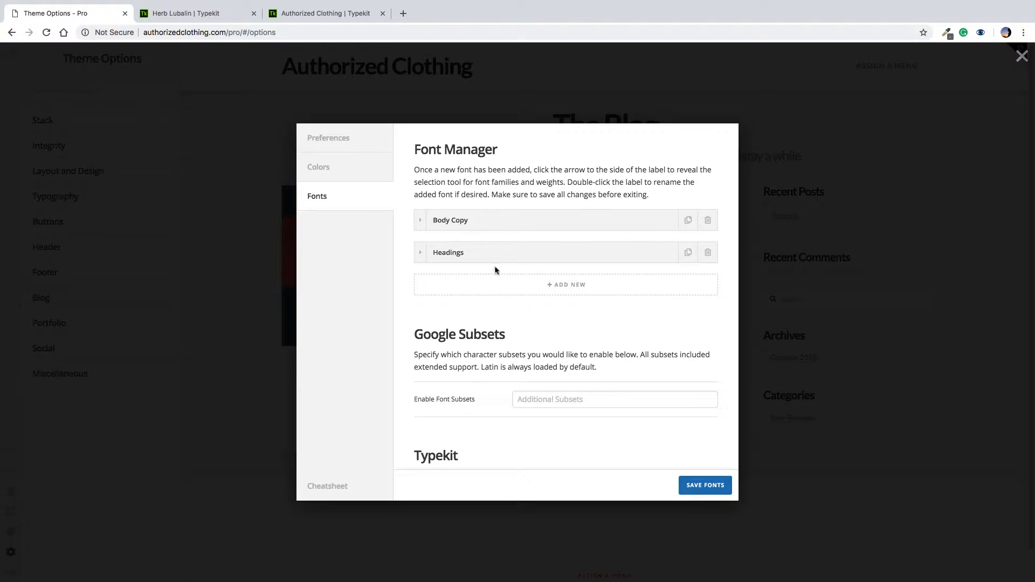
left_click(420, 254)
left_click(544, 289)
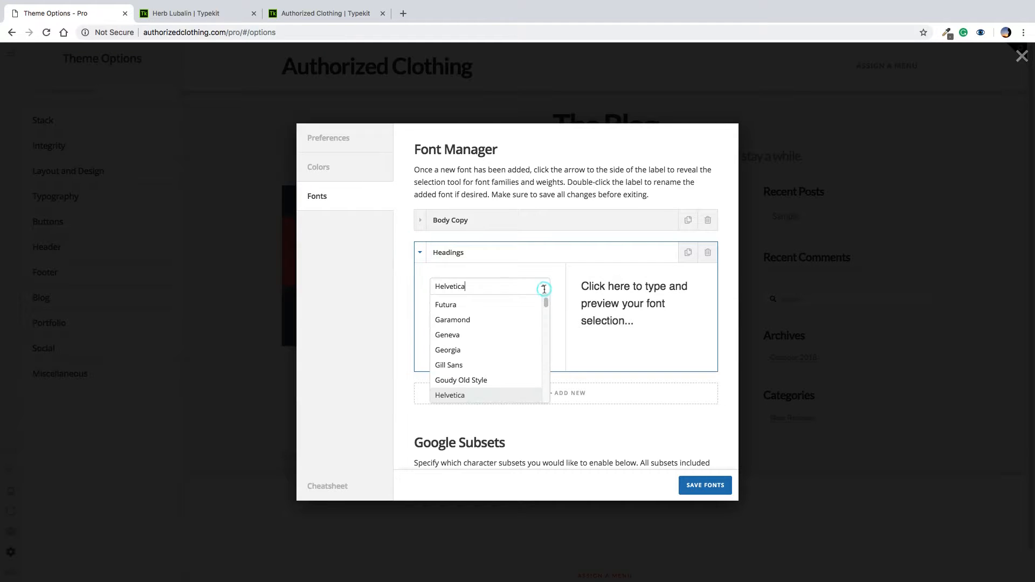
left_click(721, 323)
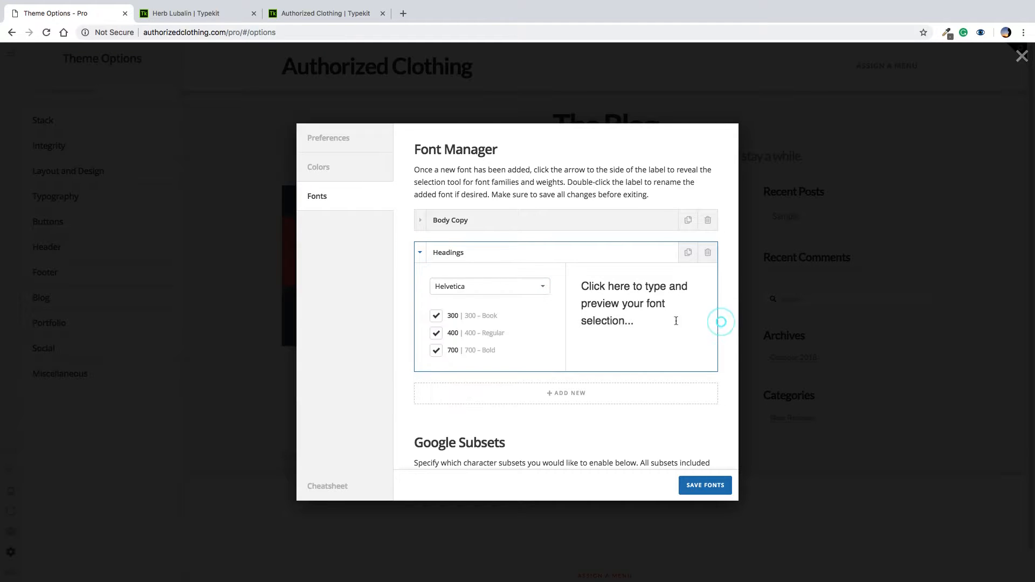
Scroll down to the Typekit settings and focus the empty Typekit Kit ID field
left_click(520, 291)
left_click(682, 366)
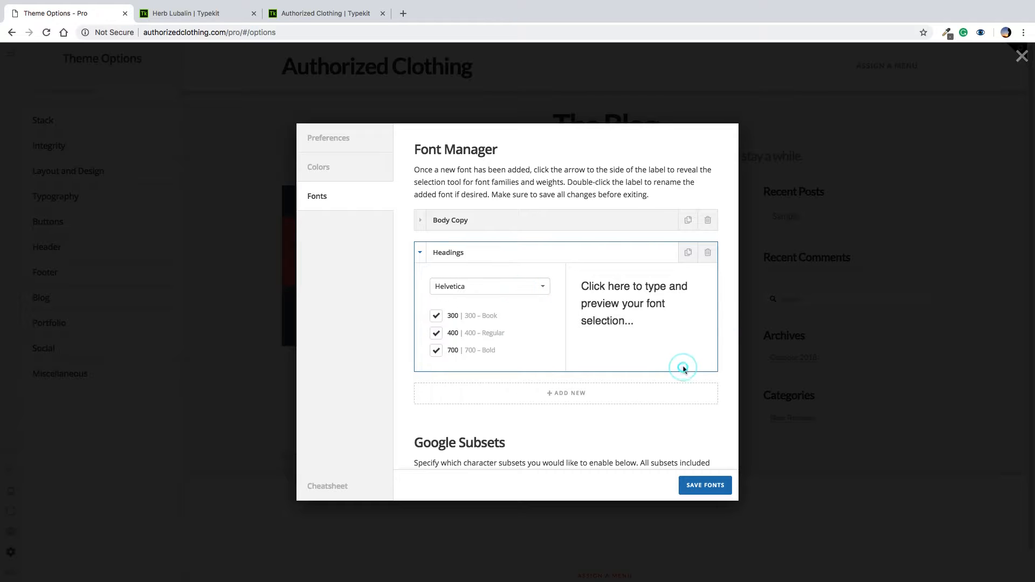
scroll(616, 412, "down", 5)
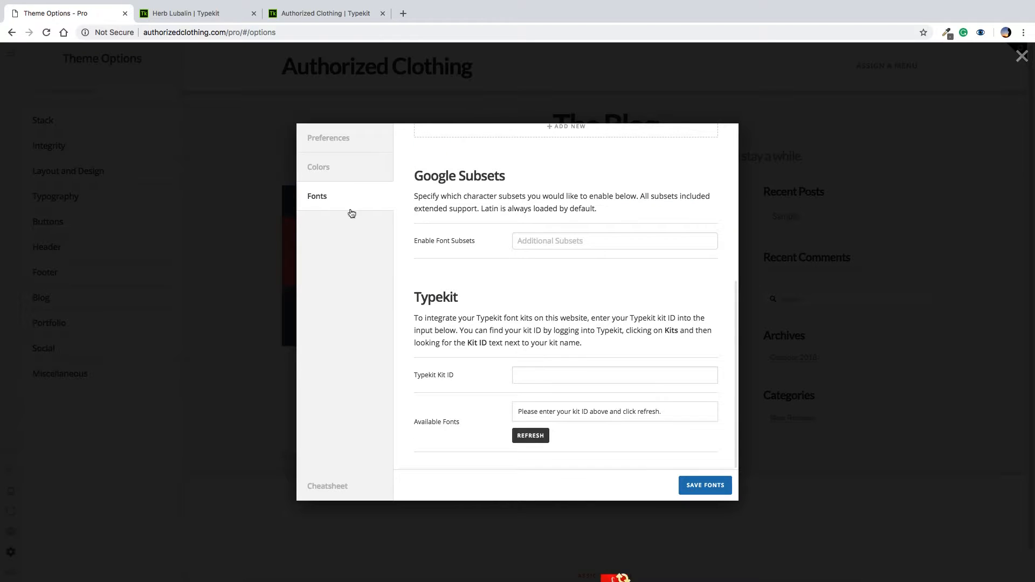
left_click(632, 381)
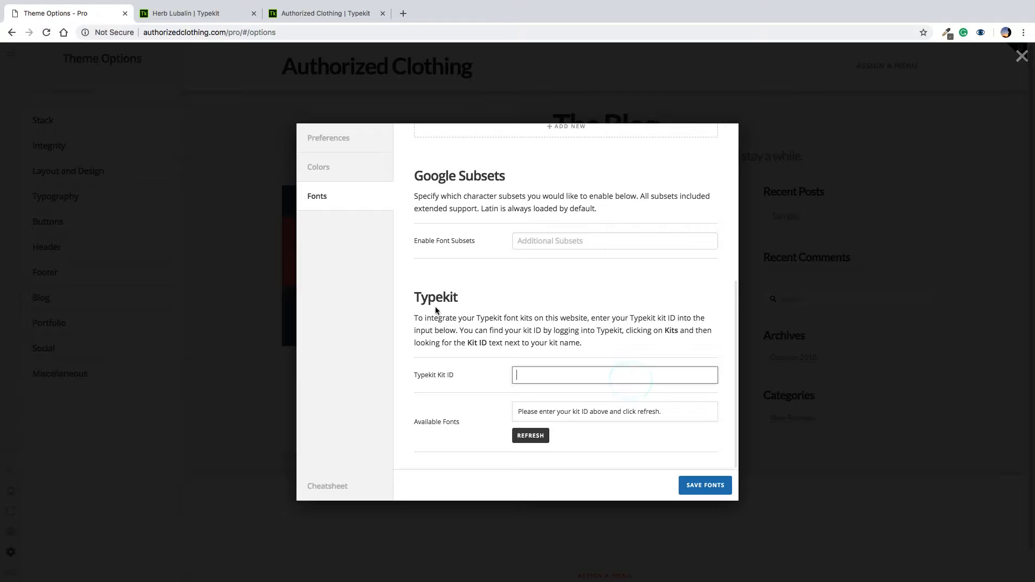
Copy the Authorized Clothing kit ID from Typekit's embed code and close the Herb Lubalin tab
left_click(307, 13)
left_click(963, 59)
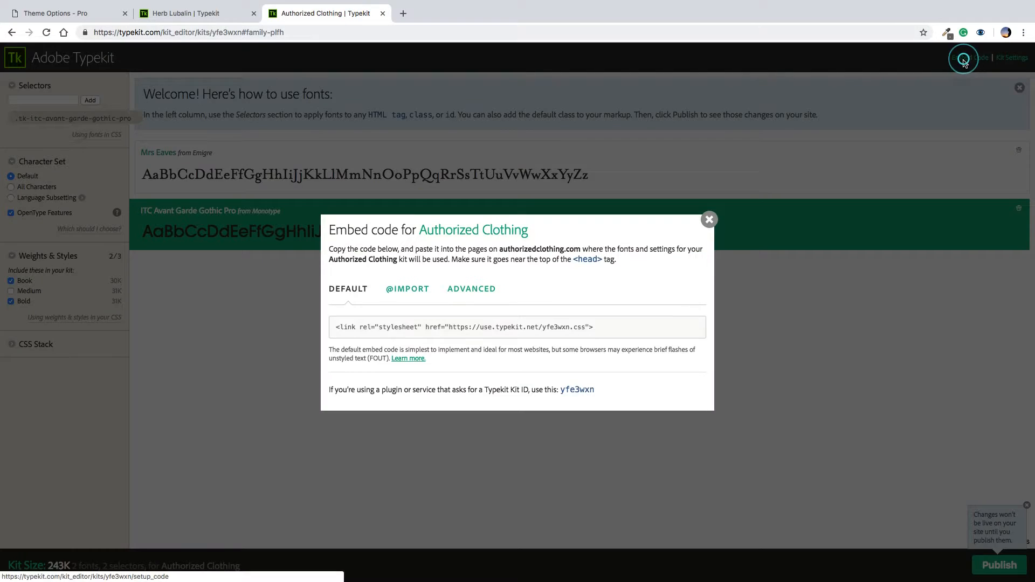
double_click(576, 388)
key("ctrl+c")
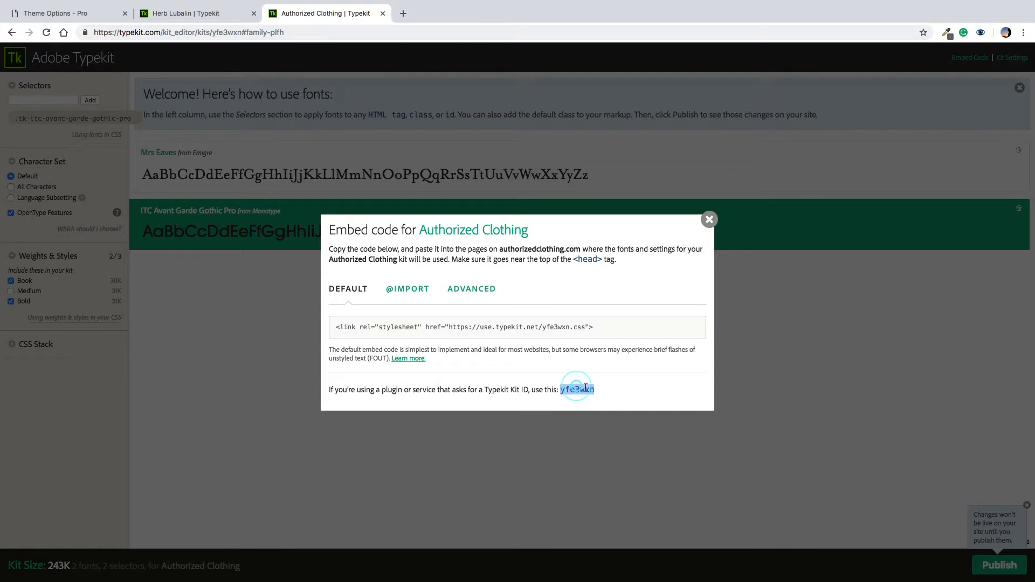
left_click(205, 16)
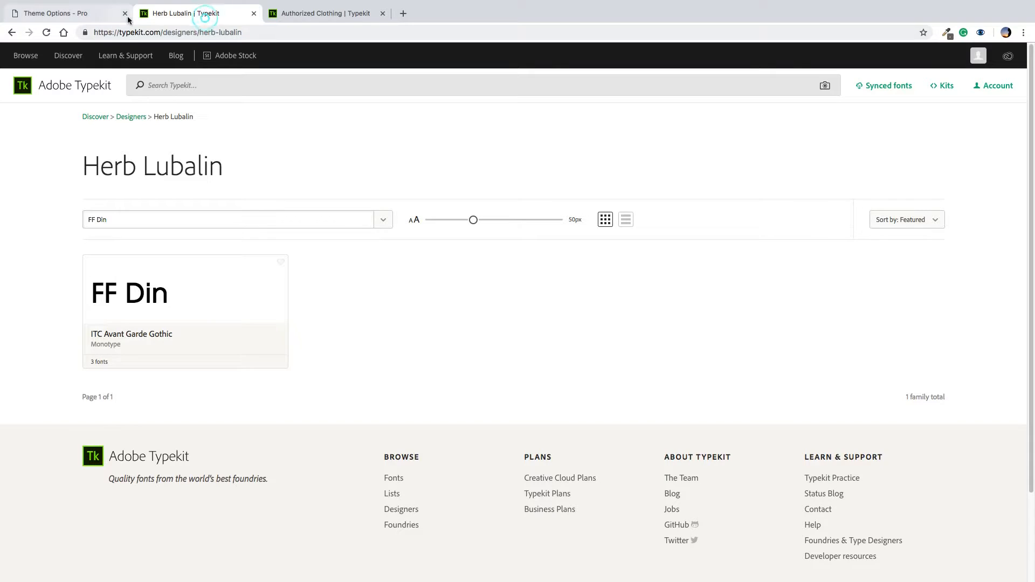
left_click(93, 15)
left_click(242, 13)
left_click(254, 13)
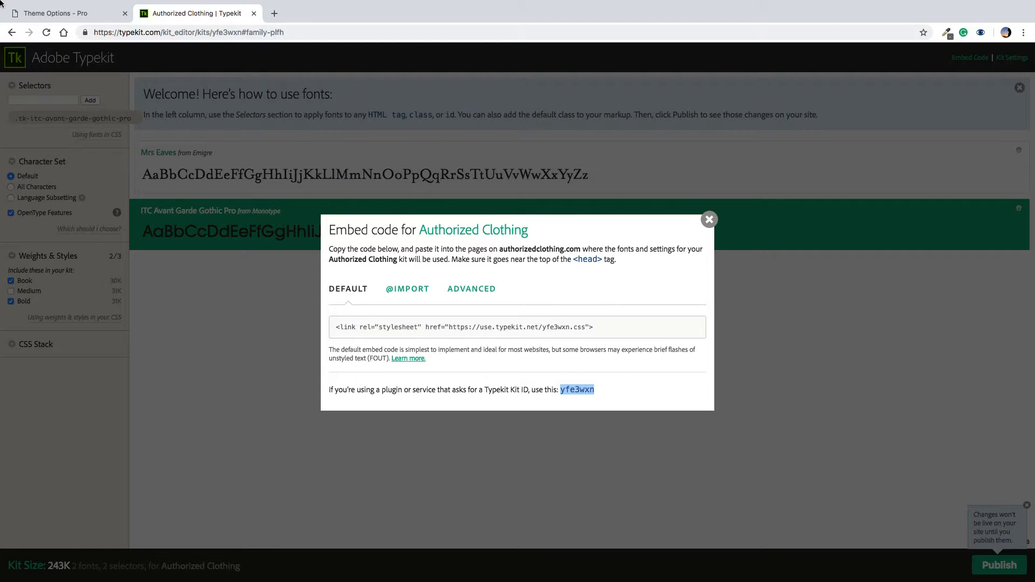
Paste the kit ID into Pro's Typekit Kit ID field, refresh the kit and save the fonts
left_click(67, 14)
key("ctrl+v")
left_click(528, 436)
left_click(702, 492)
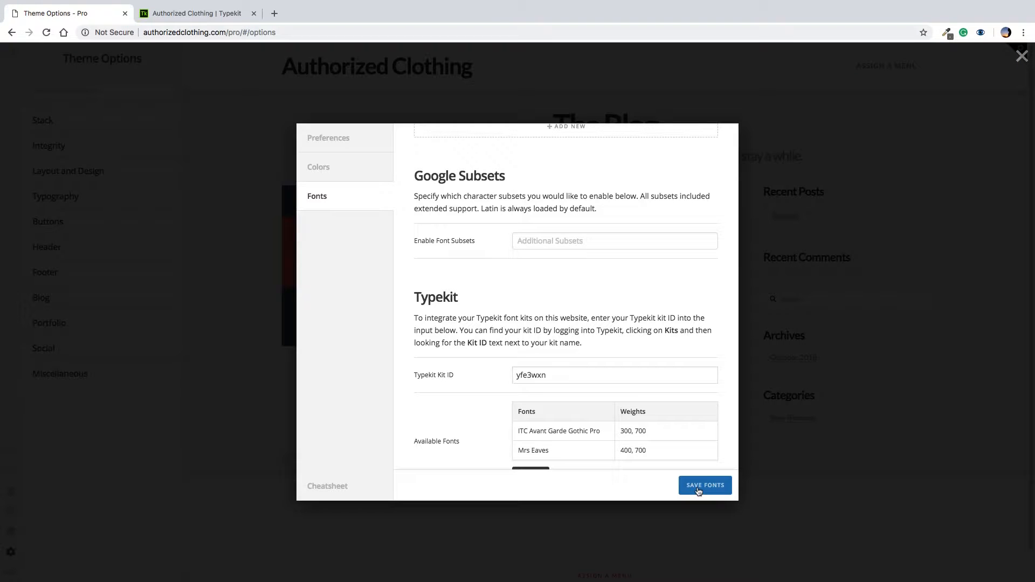
Set Headings to ITC Avant Garde Gothic Pro, drop weight 300 and preview the 700 weight
scroll(506, 244, "up", 5)
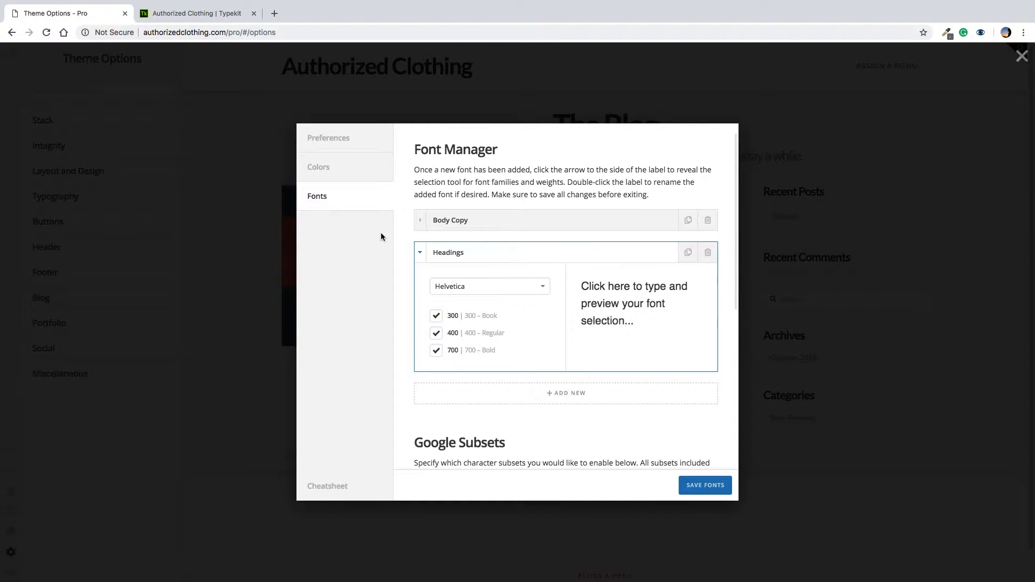
left_click(542, 294)
scroll(483, 371, "up", 3)
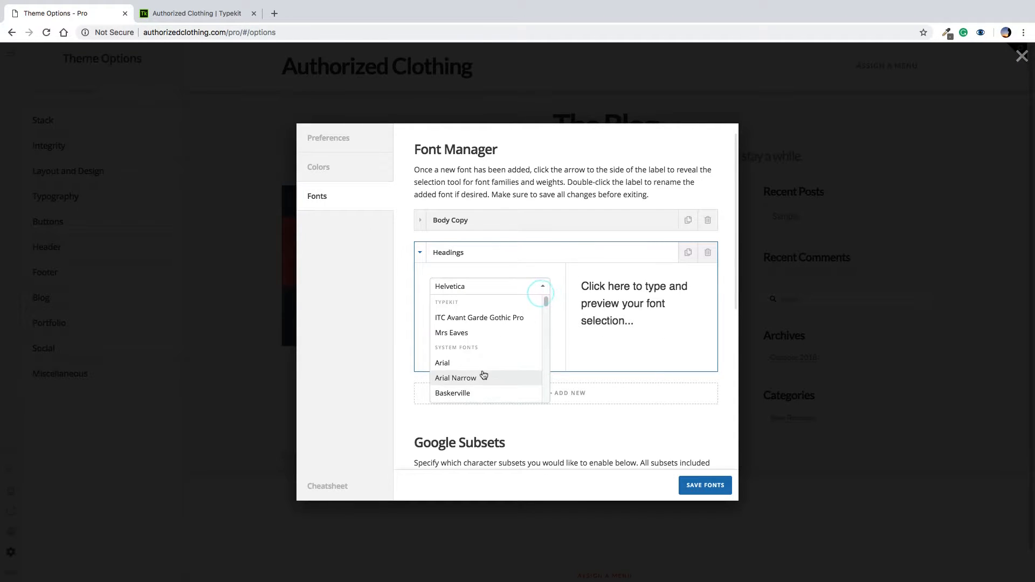
left_click(470, 318)
left_click(435, 317)
left_click(545, 333)
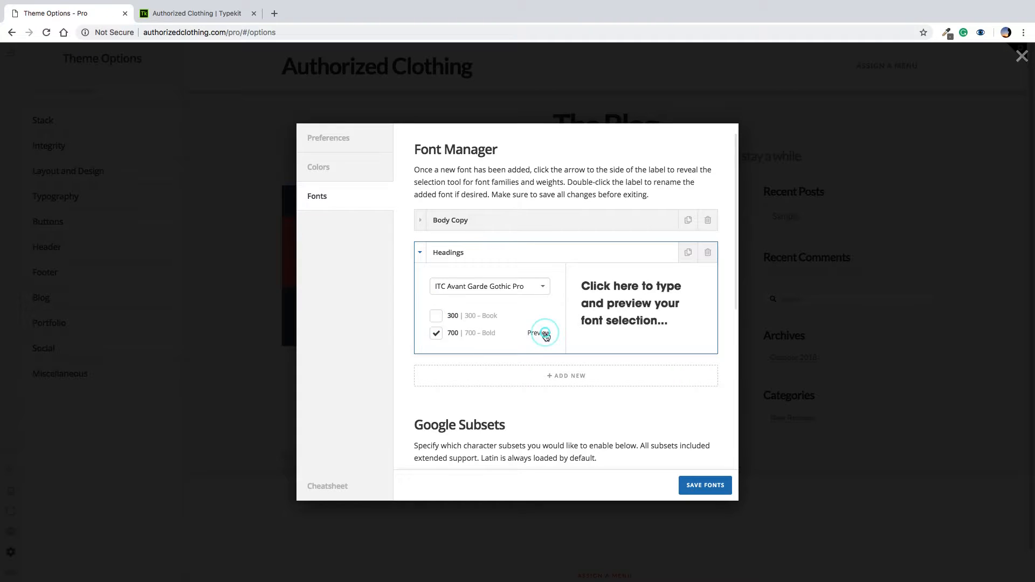
Try out the sample text in the Headings font preview
left_click(610, 286)
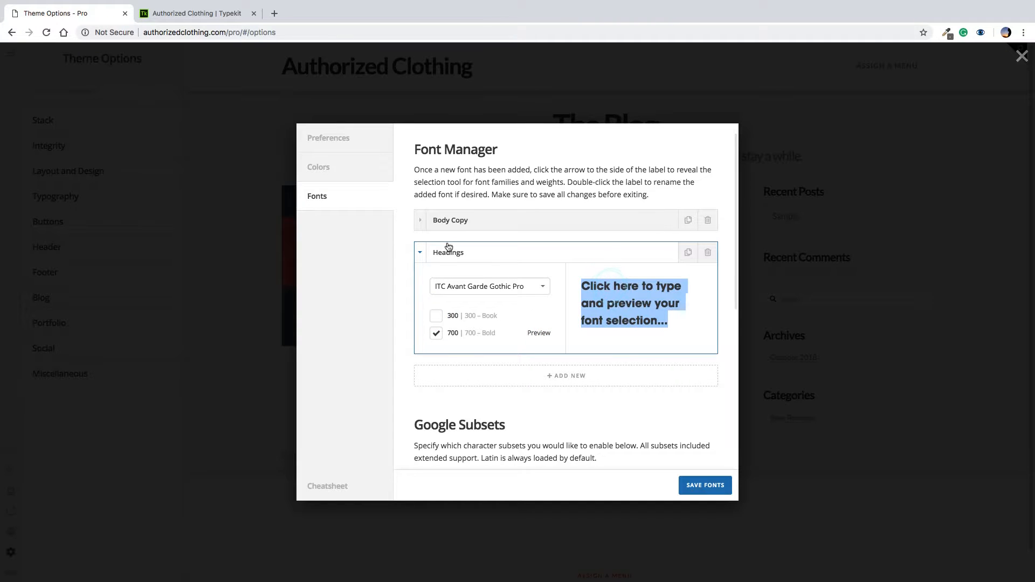
left_click(465, 218)
left_click(466, 219)
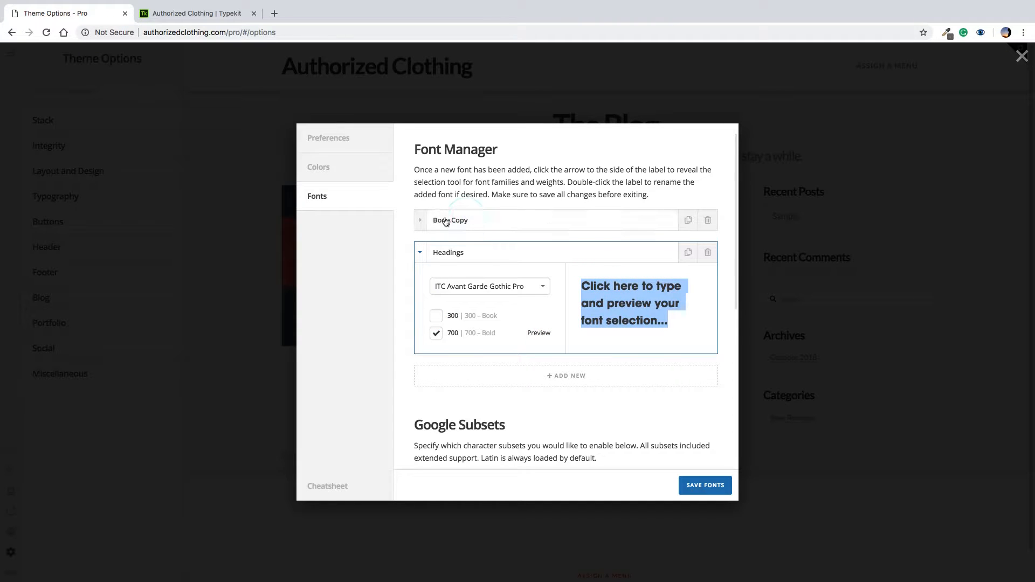
left_click(453, 211)
left_click(456, 223)
left_click(446, 220)
left_click(483, 222)
left_click(474, 227)
left_click(471, 223)
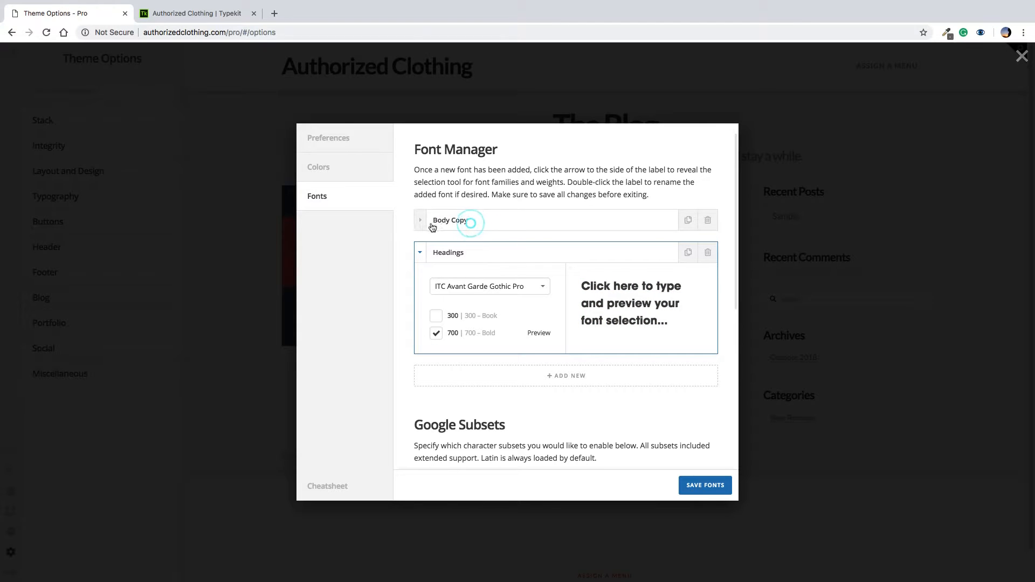
Expand Body Copy and set its font to Mrs Eaves
left_click(420, 220)
left_click(485, 256)
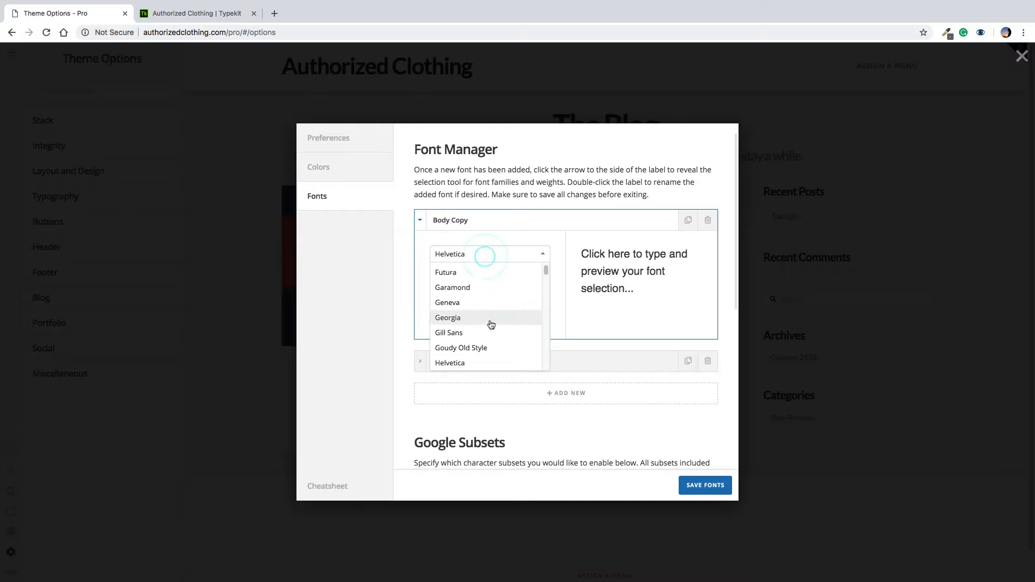
scroll(488, 323, "up", 5)
left_click(472, 300)
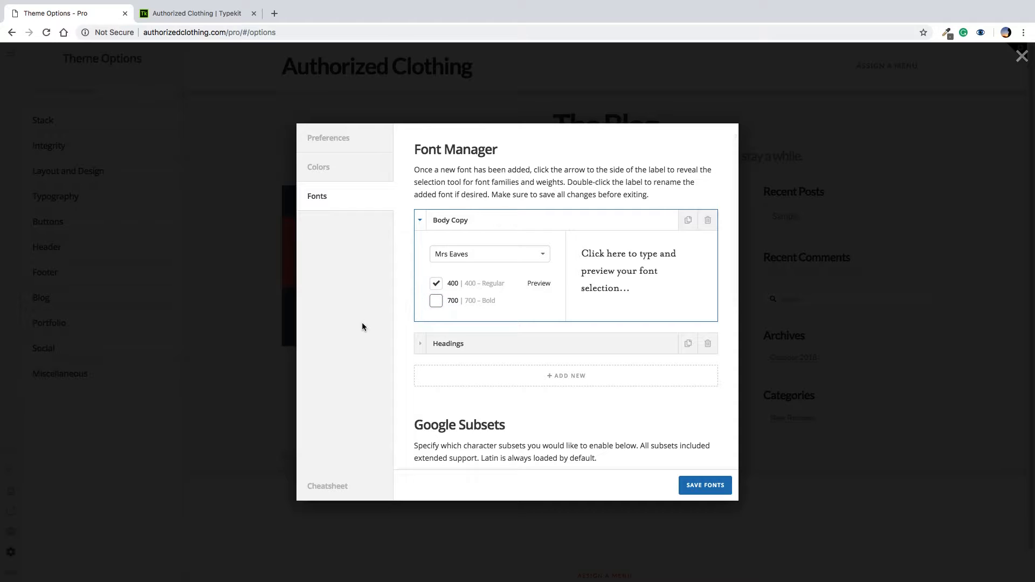
Switch Body Copy to ITC Avant Garde Gothic Pro with weight 300, preview it, and collapse it
left_click(510, 251)
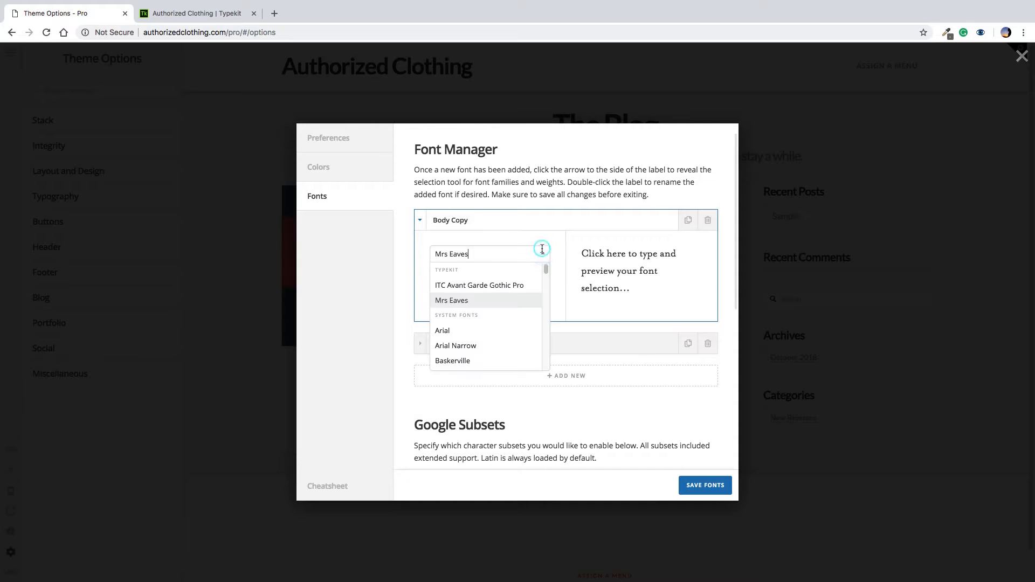
scroll(492, 345, "down", 3)
scroll(492, 345, "up", 3)
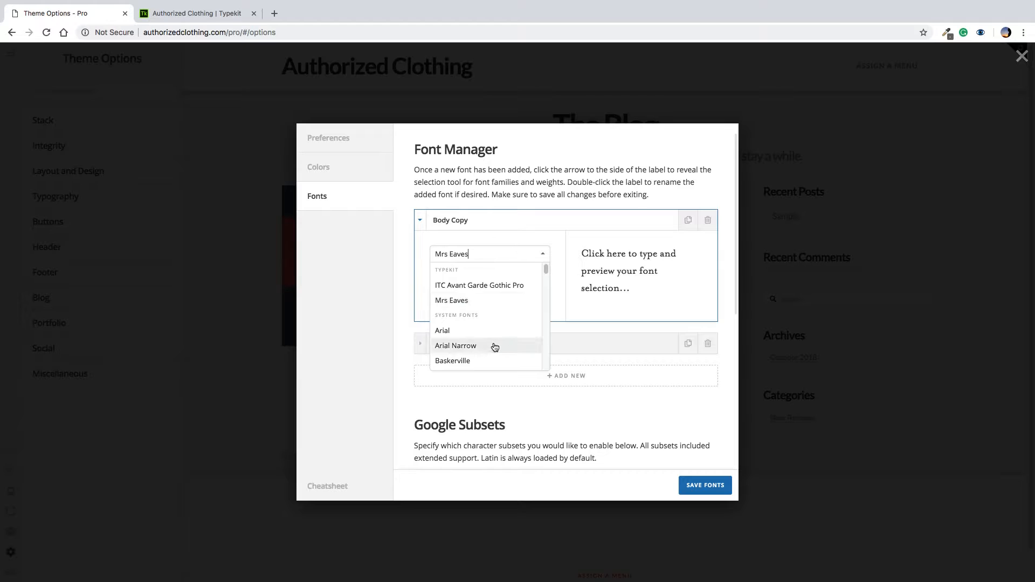
left_click(537, 290)
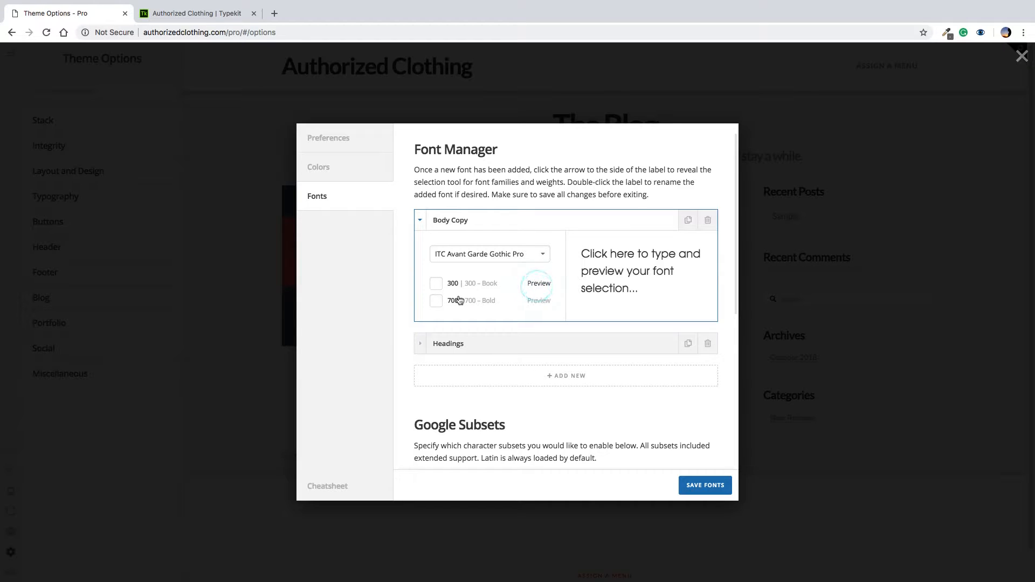
left_click(436, 284)
left_click(615, 254)
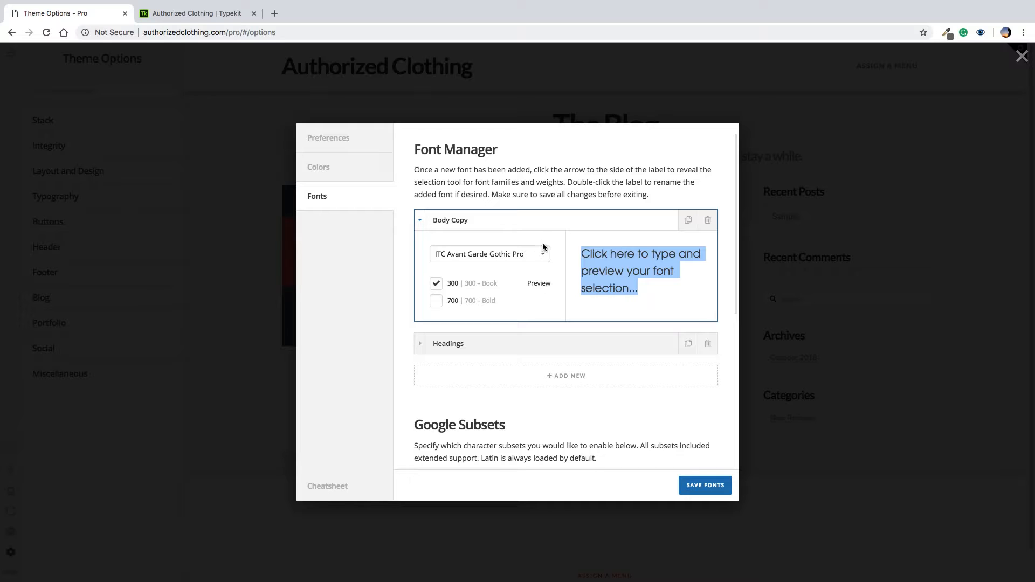
left_click(420, 220)
Add a Font 3 entry and rename it, replacing 'Subheadlines' with Extras
left_click(572, 282)
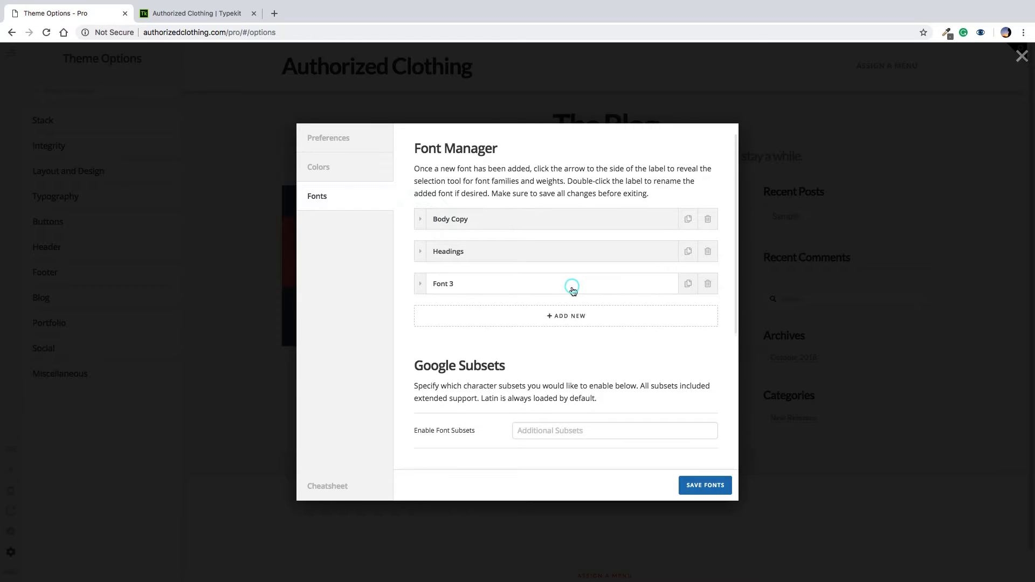
left_click(473, 279)
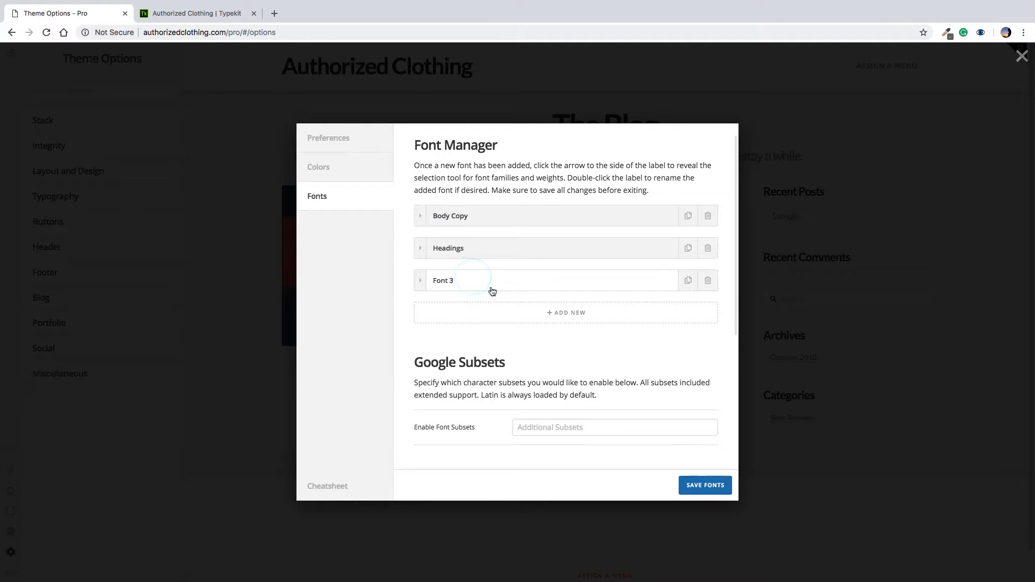
double_click(486, 284)
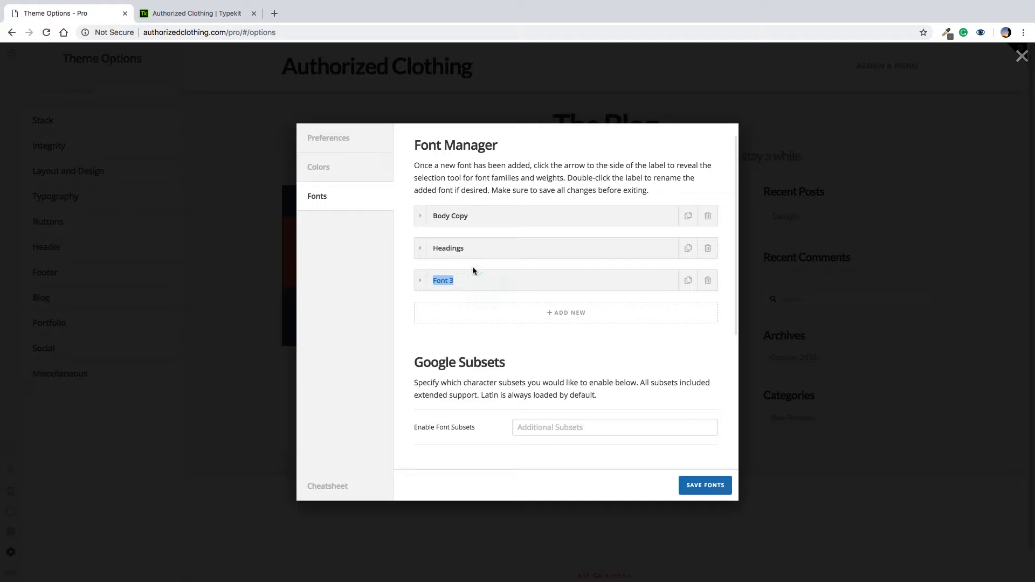
type("Subheadlines")
key("ctrl+a")
key("BackSpace")
Add and delete a spare Font 4 entry, then expand the Extras font settings
left_click(604, 315)
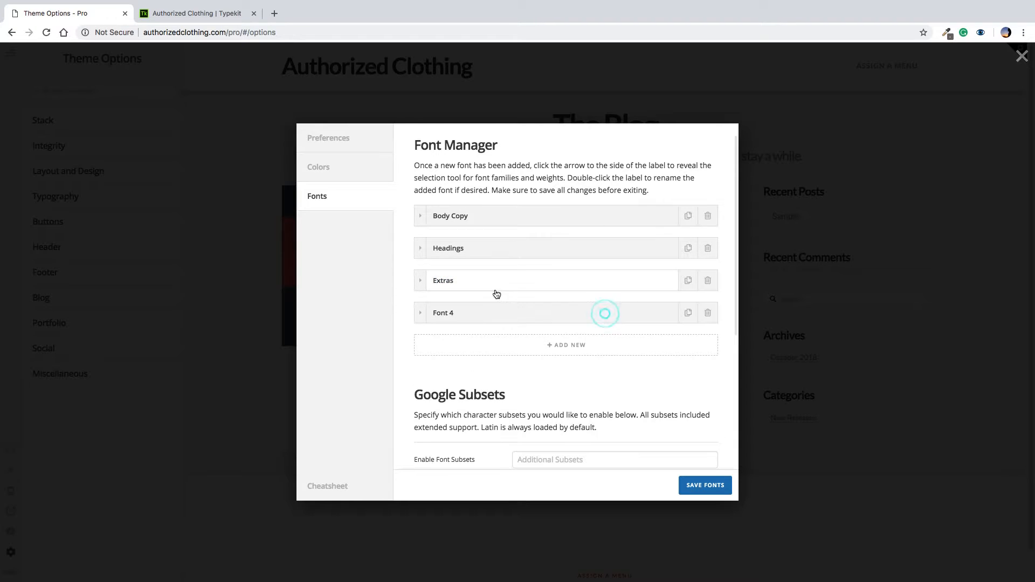
left_click(715, 314)
left_click(473, 335)
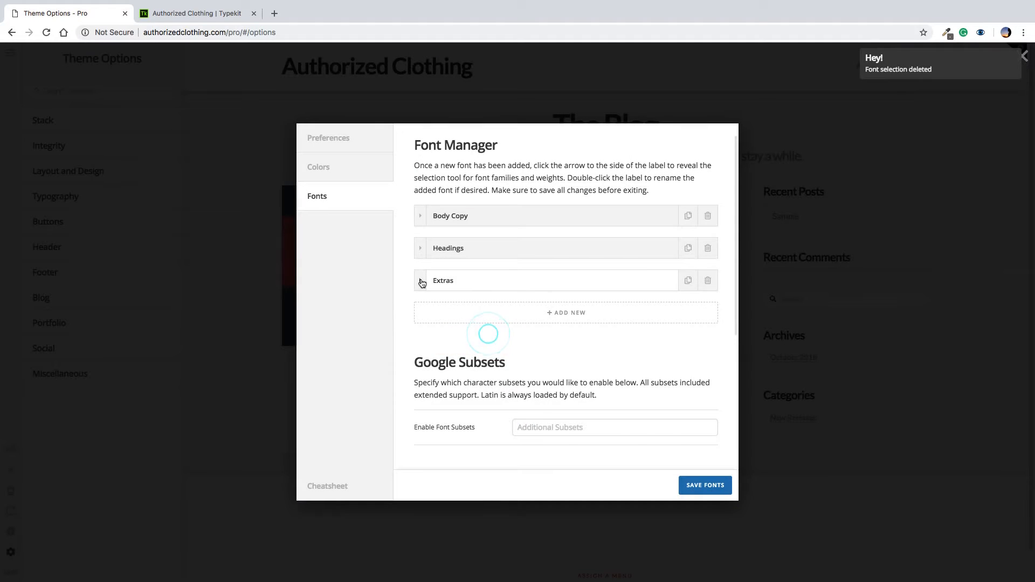
left_click(420, 281)
left_click(489, 315)
Replace Helvetica with Lato as the Extras font by searching 'lat'
scroll(503, 374, "up", 5)
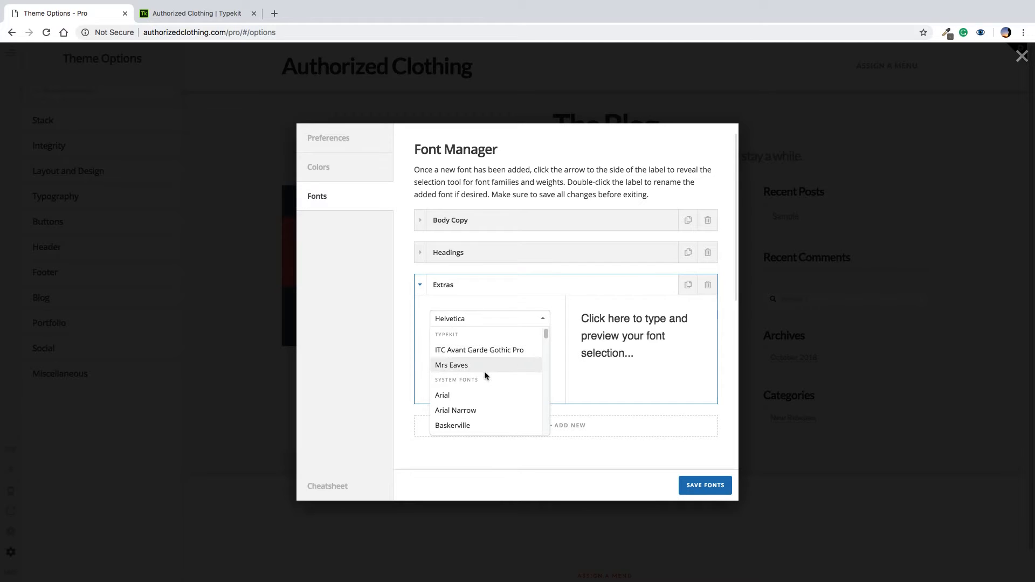
scroll(484, 371, "down", 10)
scroll(498, 415, "up", 1)
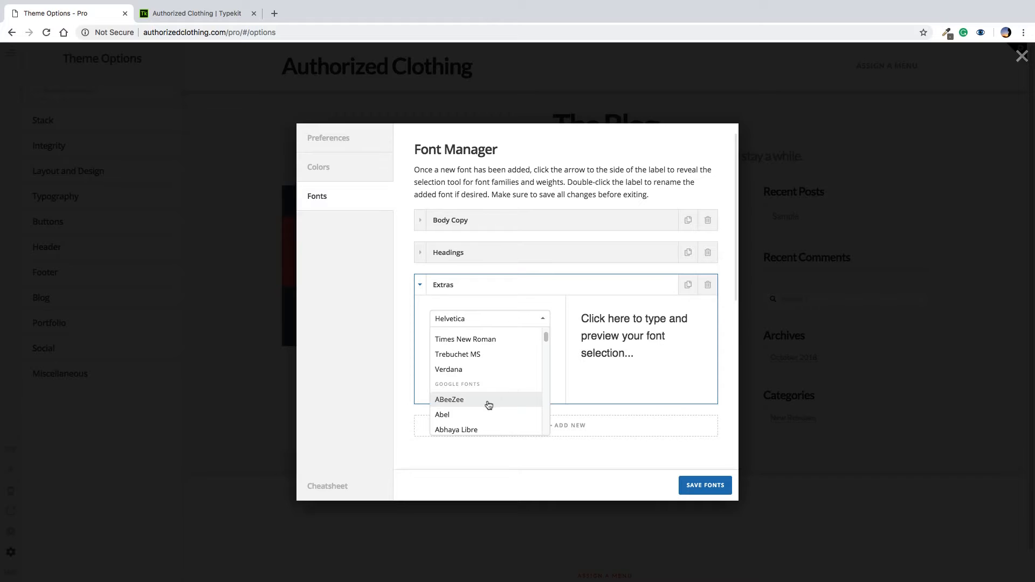
scroll(489, 405, "down", 5)
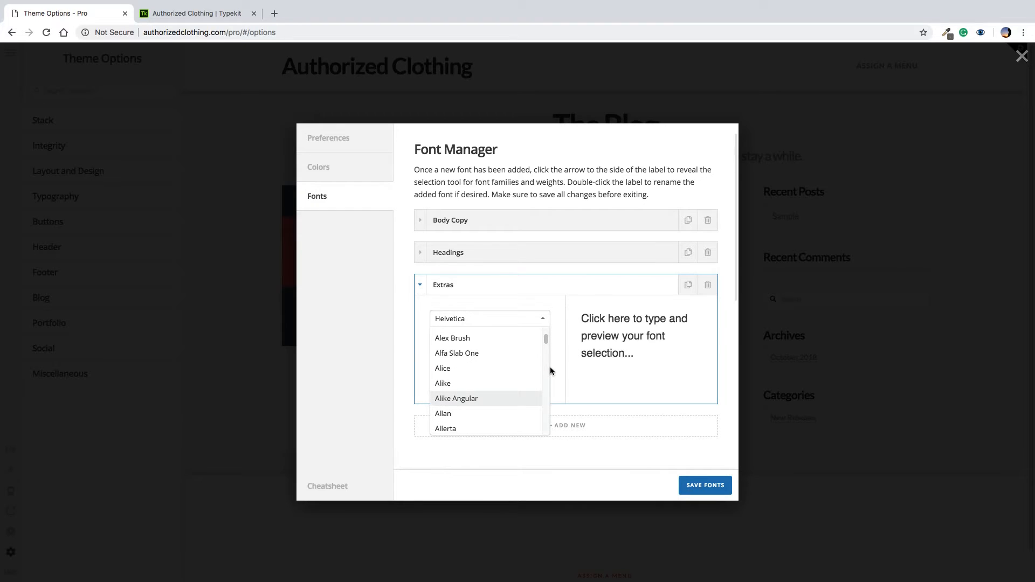
key("BackSpace")
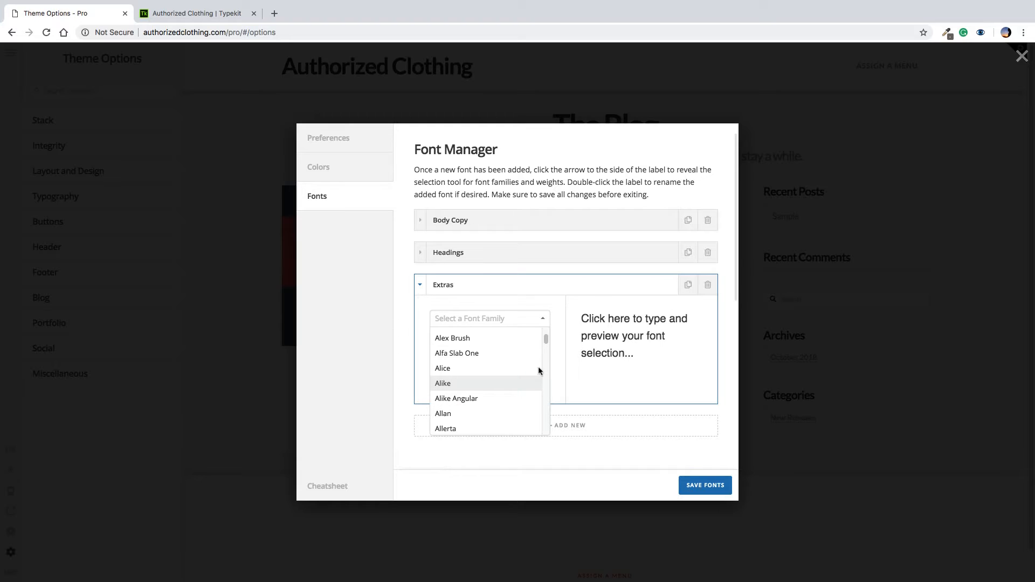
type("lat")
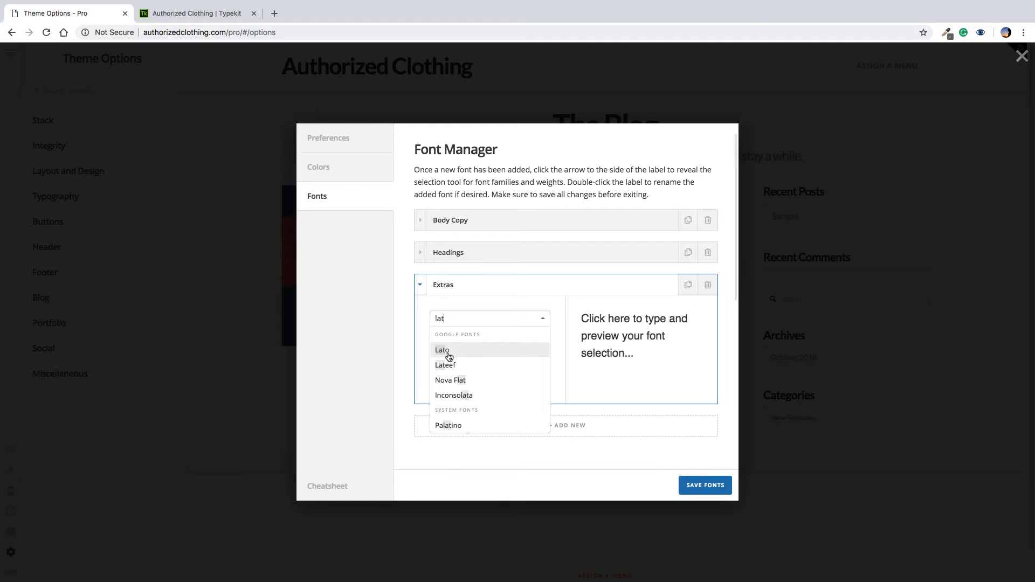
left_click(446, 351)
Enable the 900 Ultra Bold weight for Extras, preview it, and collapse Extras
left_click(694, 336)
left_click(436, 418)
left_click(539, 417)
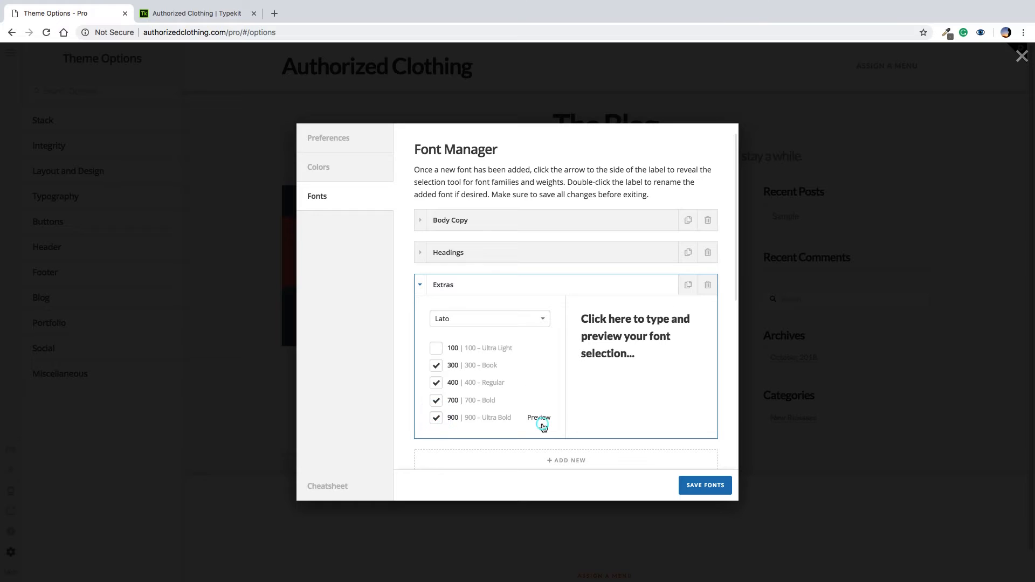
left_click_drag(659, 361, 613, 319)
left_click(654, 359)
double_click(419, 284)
Add another Font 4 entry and delete it again
left_click(690, 324)
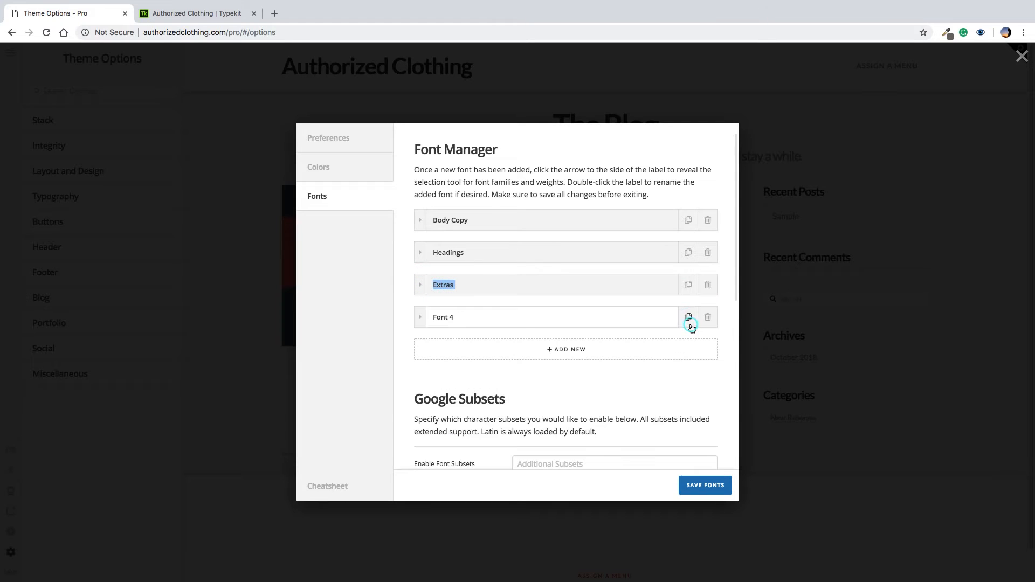
left_click(714, 317)
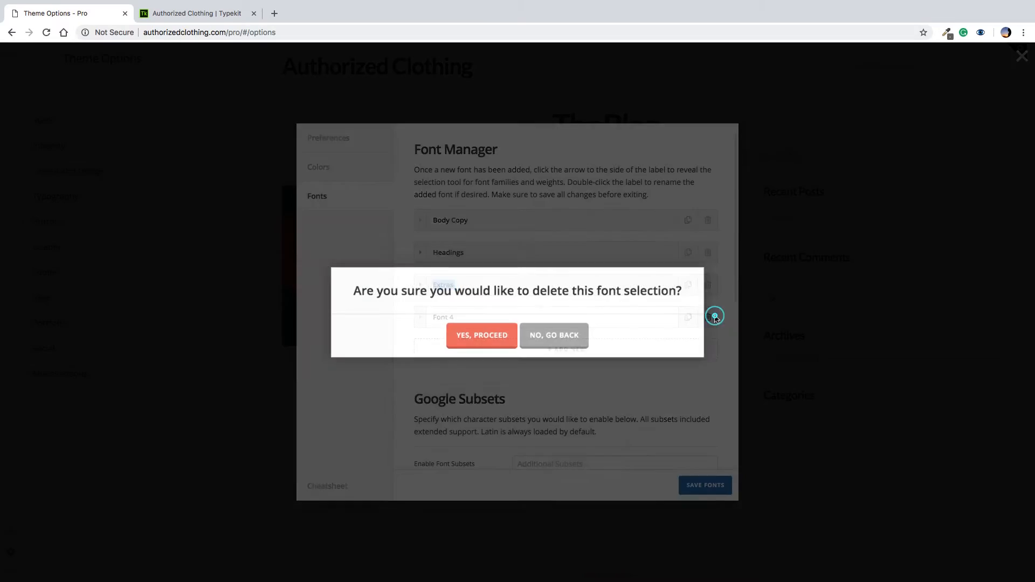
left_click(505, 335)
Switch to the Color Manager, discarding unsaved font changes, and open Brand Primary's colour picker
left_click(356, 162)
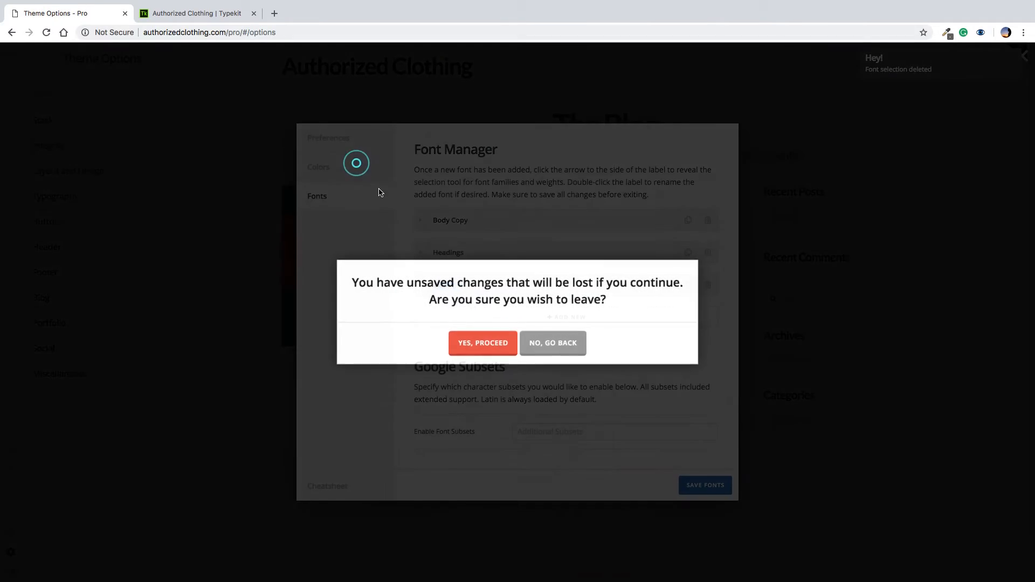
left_click(489, 344)
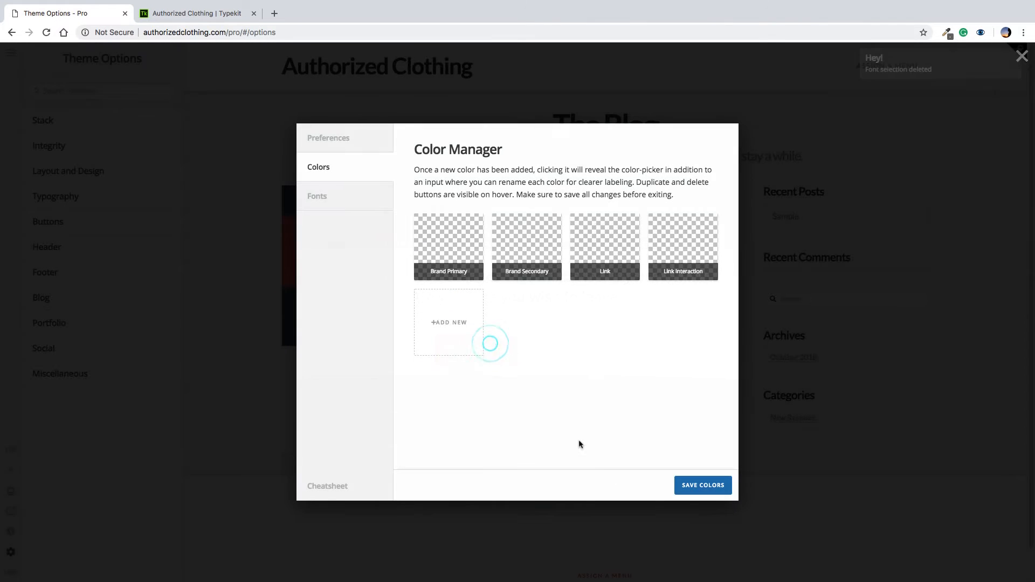
left_click(336, 197)
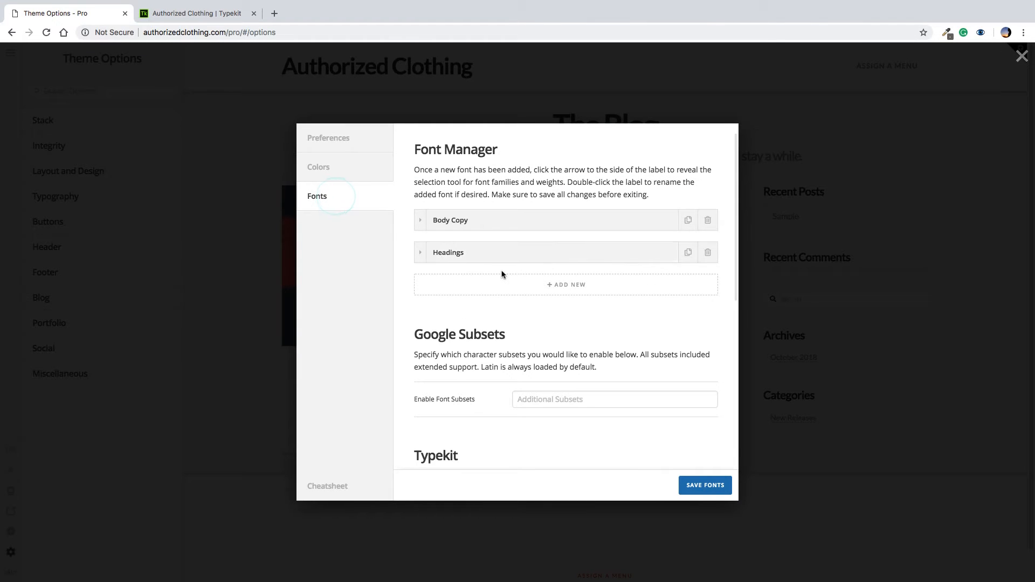
left_click(341, 169)
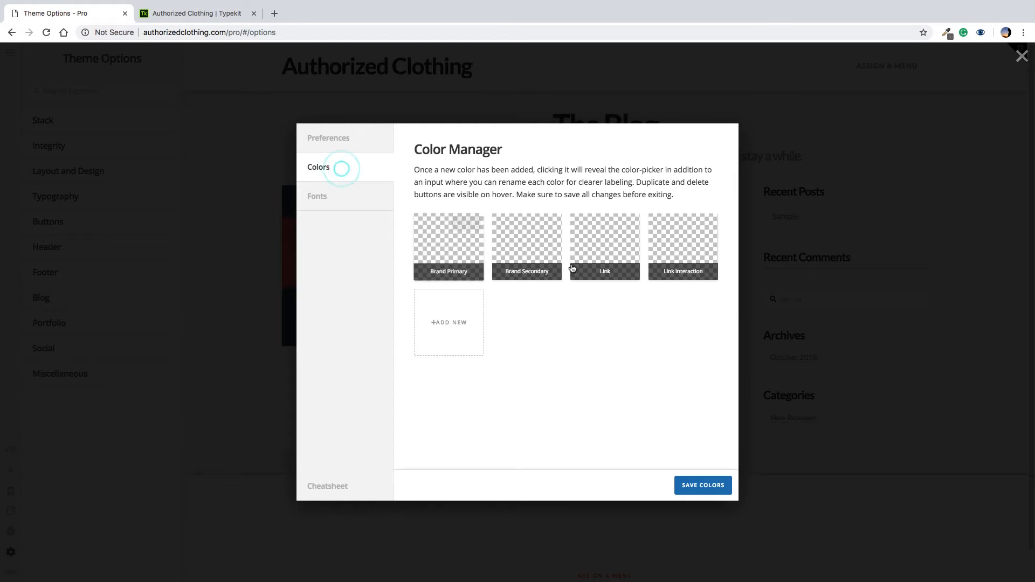
left_click(457, 256)
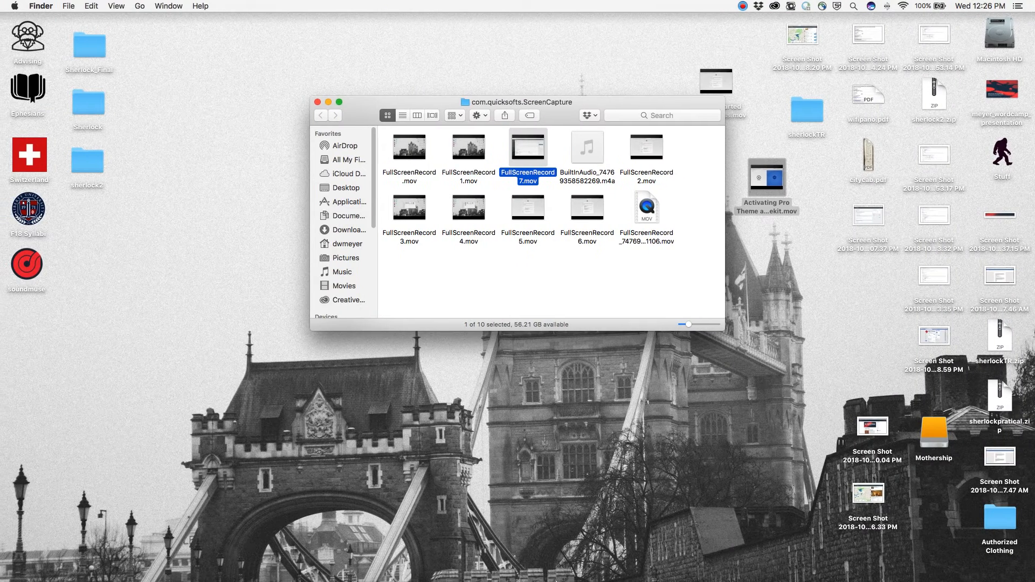
mouse_move(556, 580)
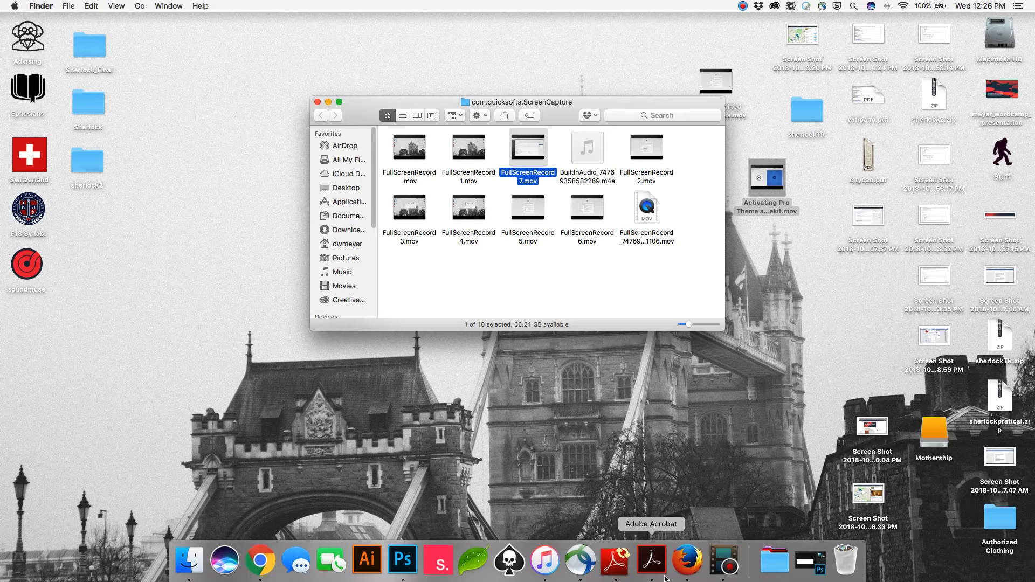
Read the logo's teal foreground colour 00b1bb in Photoshop, then return to the browser
left_click(819, 569)
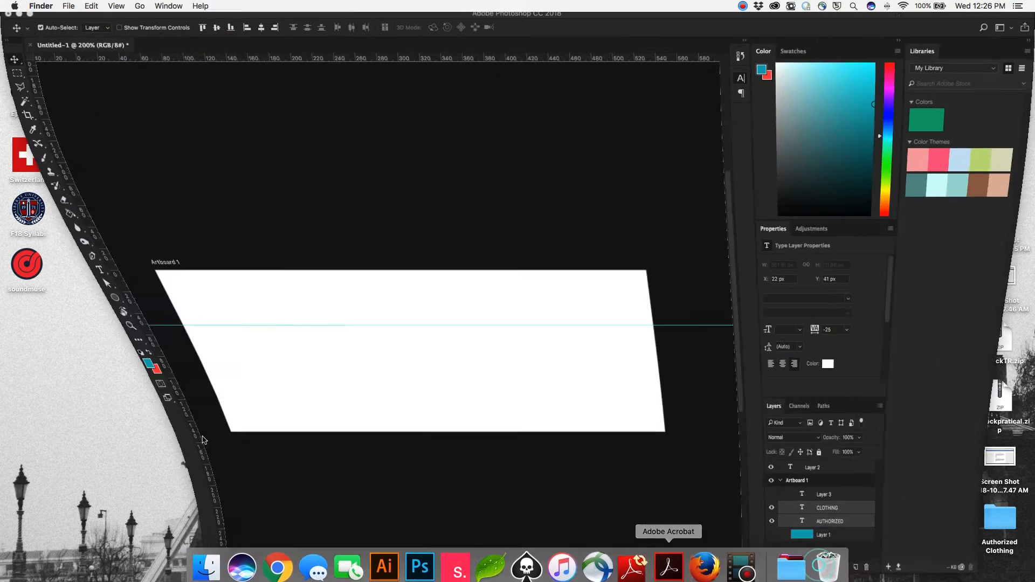
left_click(759, 539)
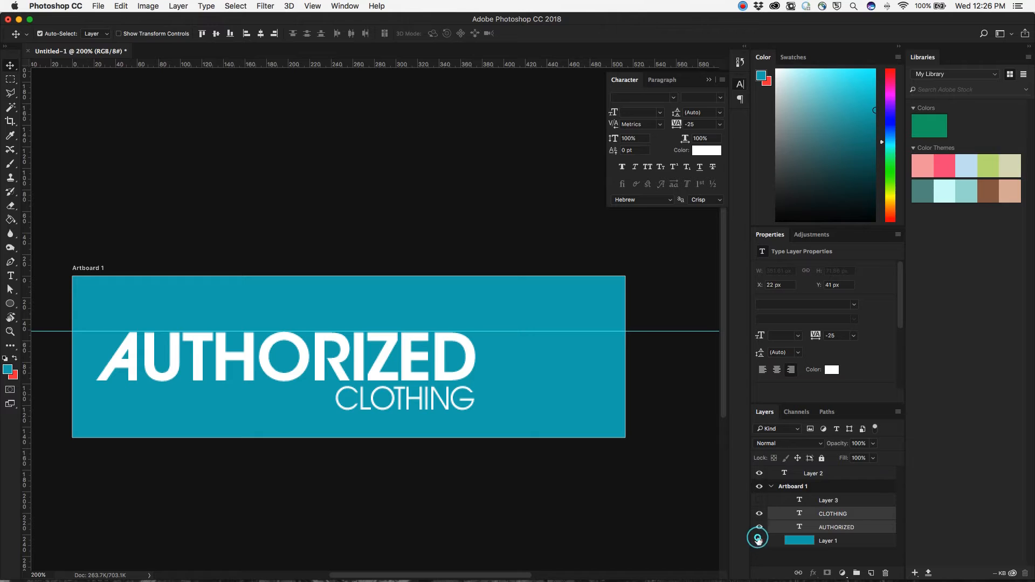
left_click(8, 369)
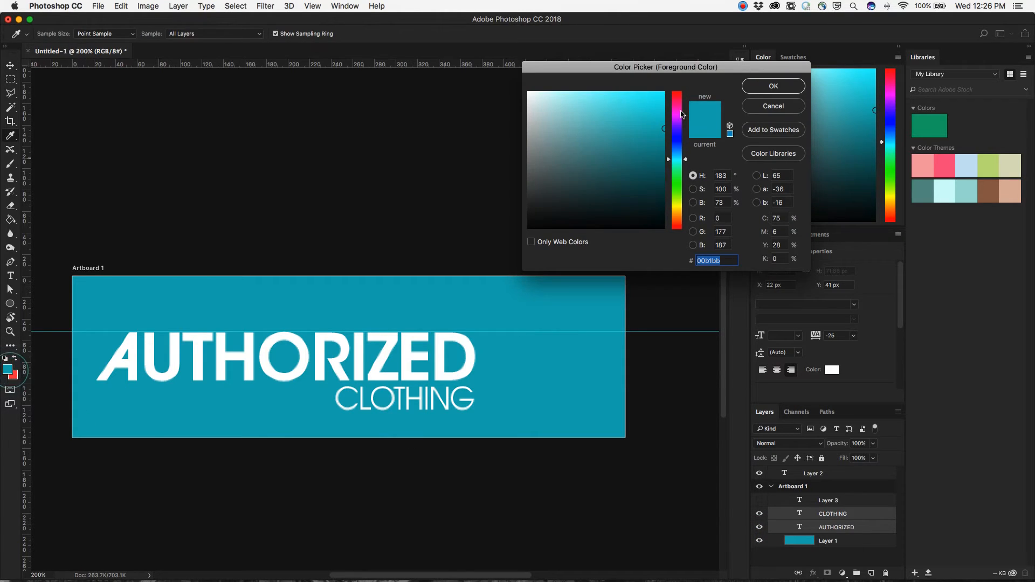
key("ctrl+Right")
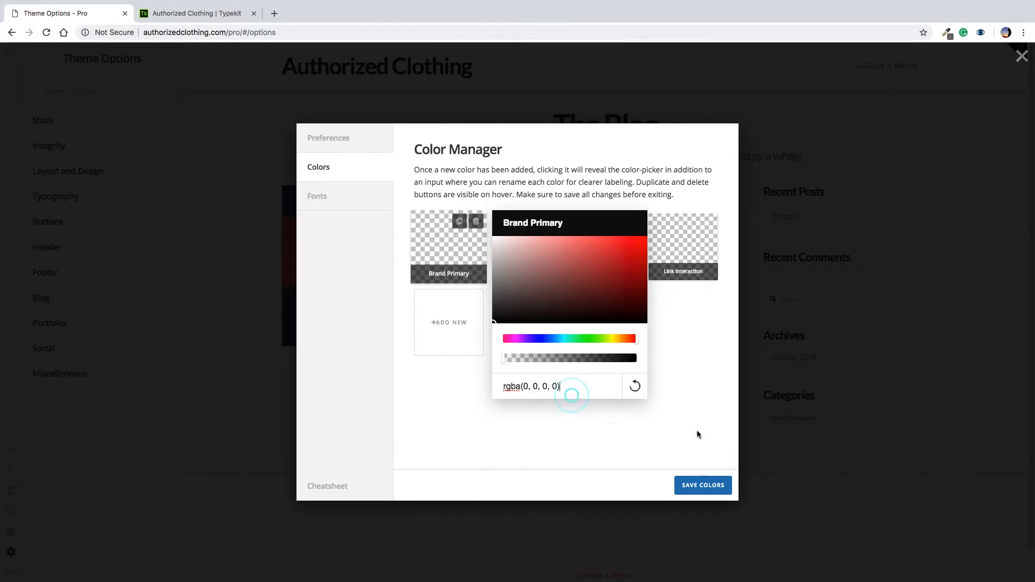
Set Brand Primary to 00b1bb and Brand Secondary to 454545
key("ctrl+a")
type("00b1bb")
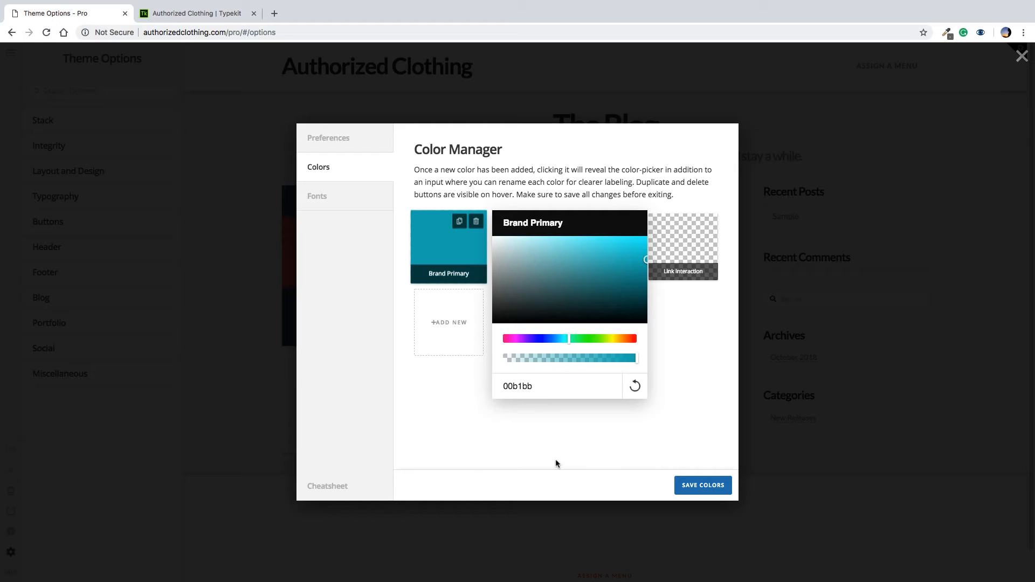
left_click(666, 335)
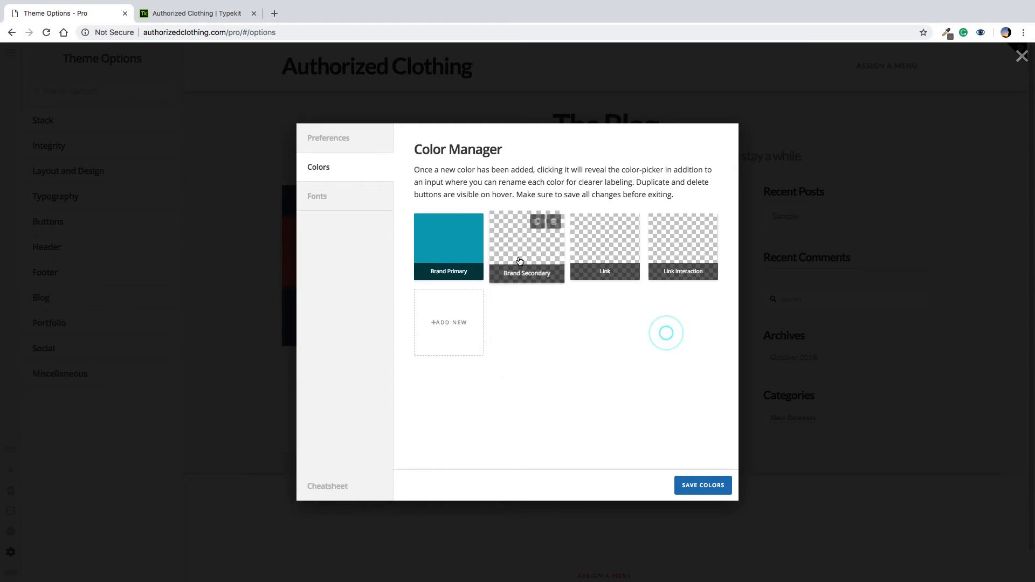
left_click(523, 268)
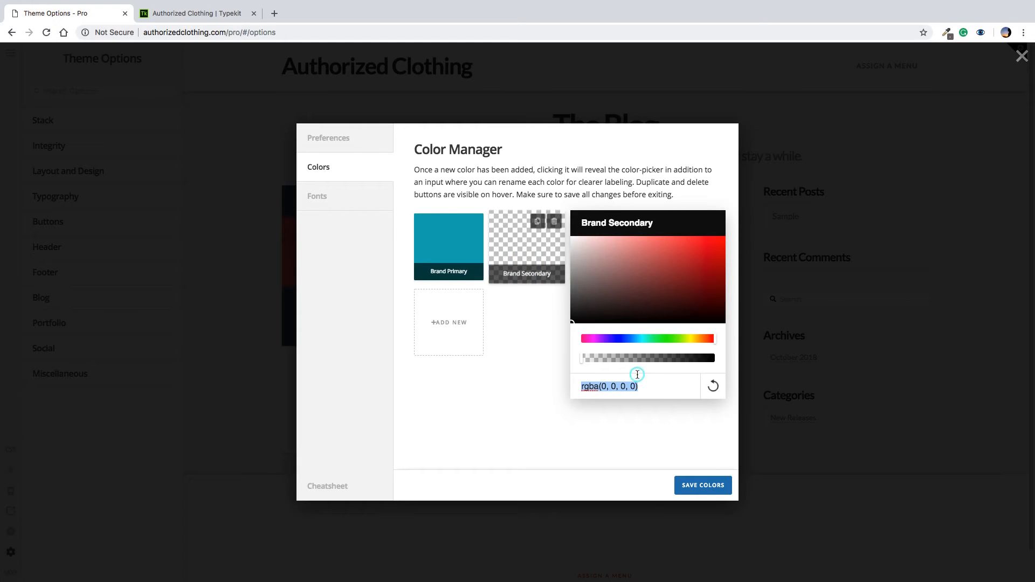
type("454545")
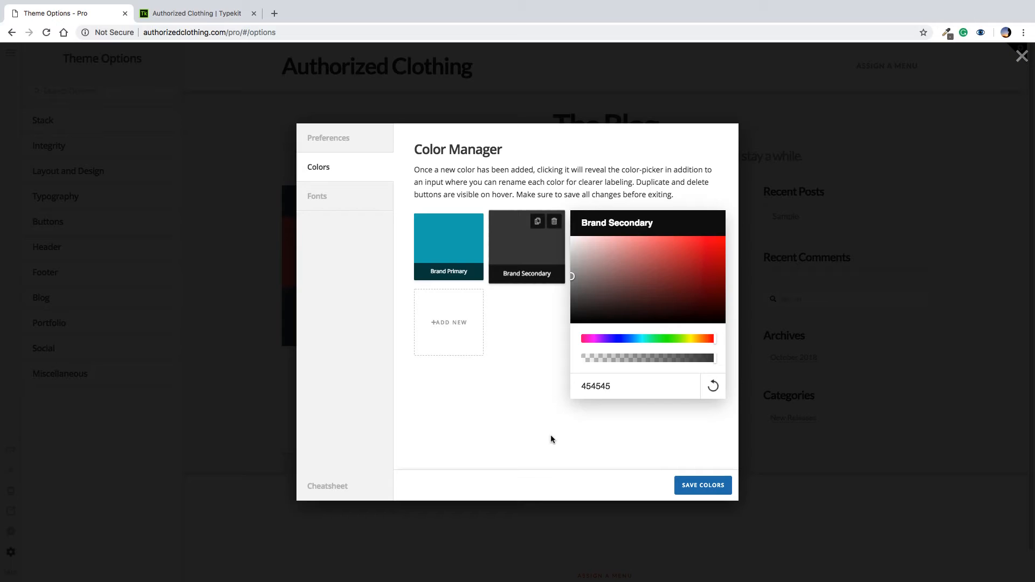
left_click(530, 450)
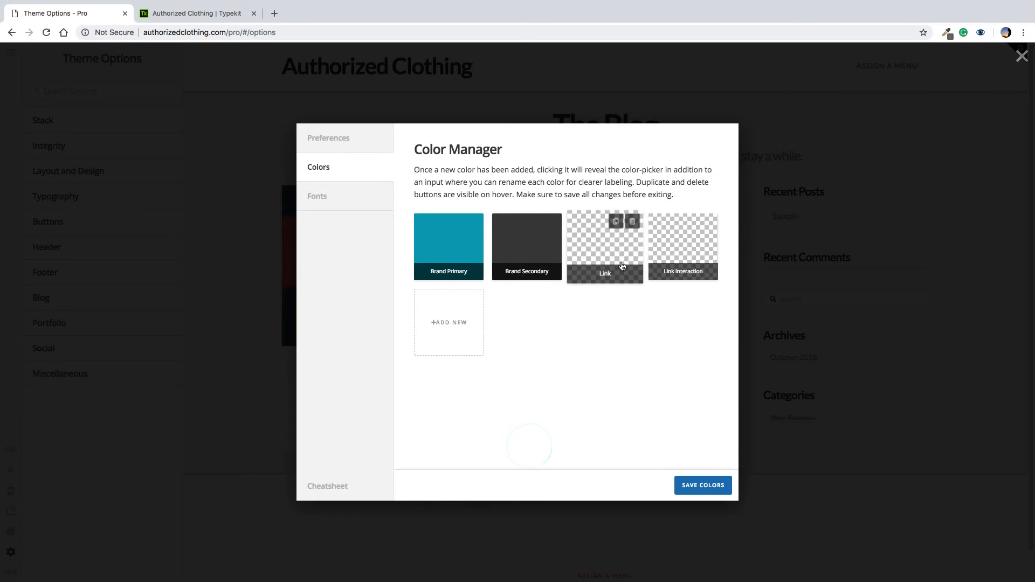
Set the Link colour to 454545
left_click(605, 276)
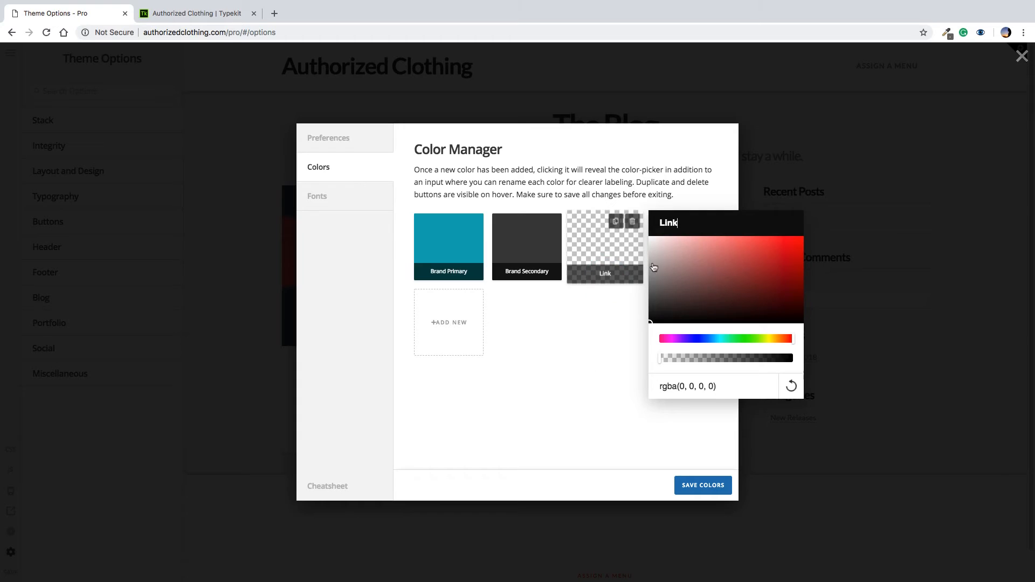
left_click(582, 378)
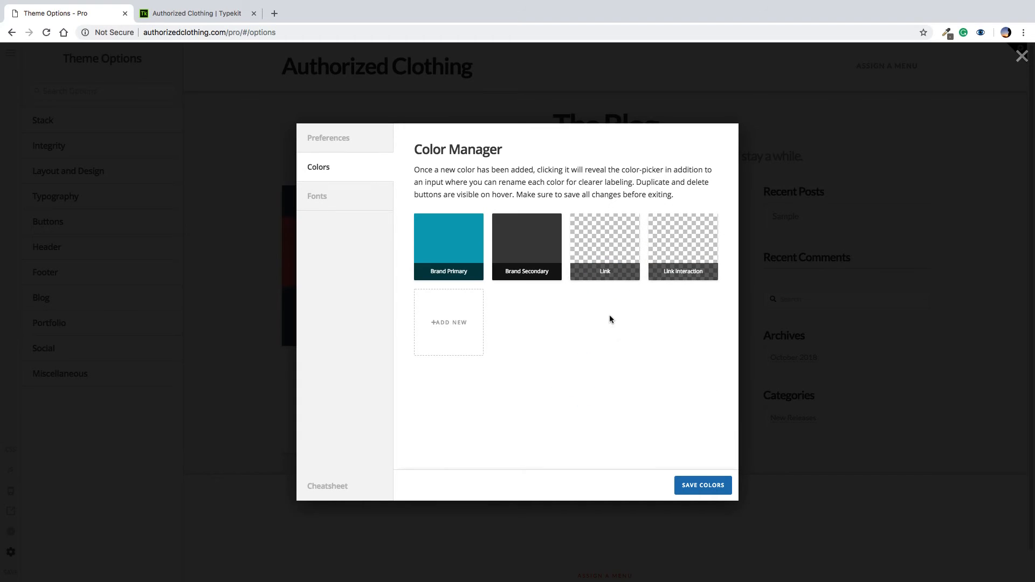
left_click(604, 274)
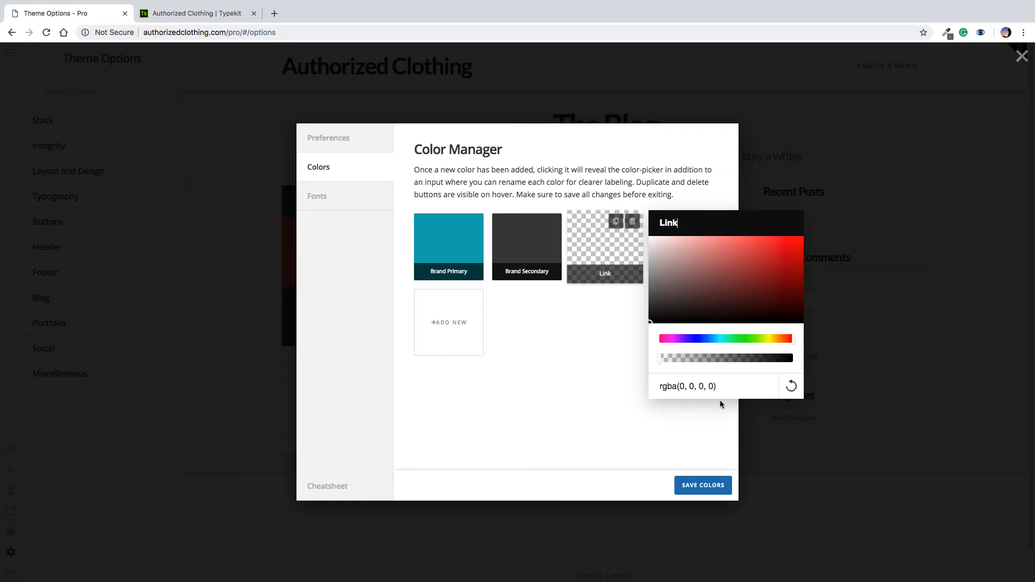
type("45")
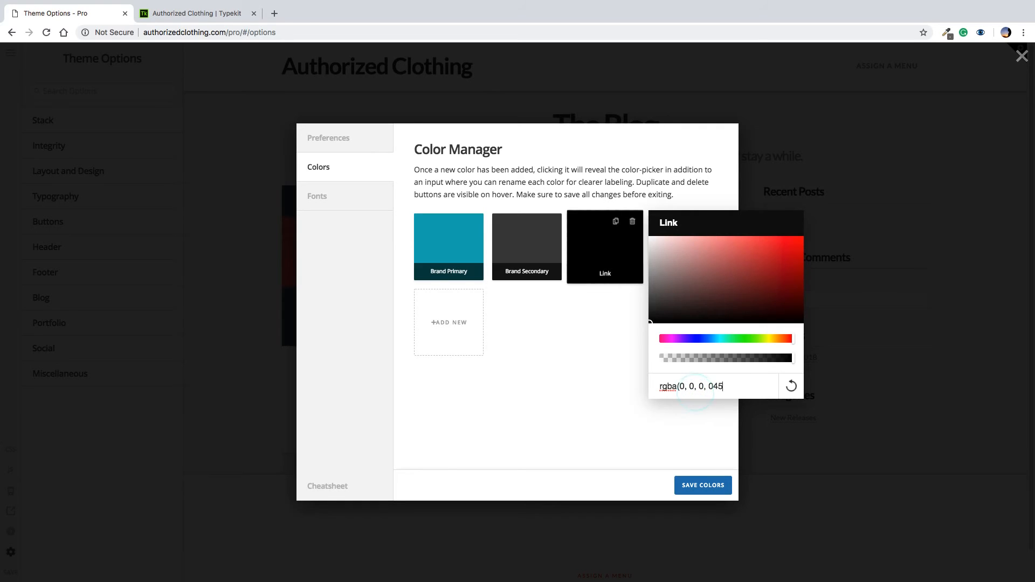
key("super+a")
type("454545")
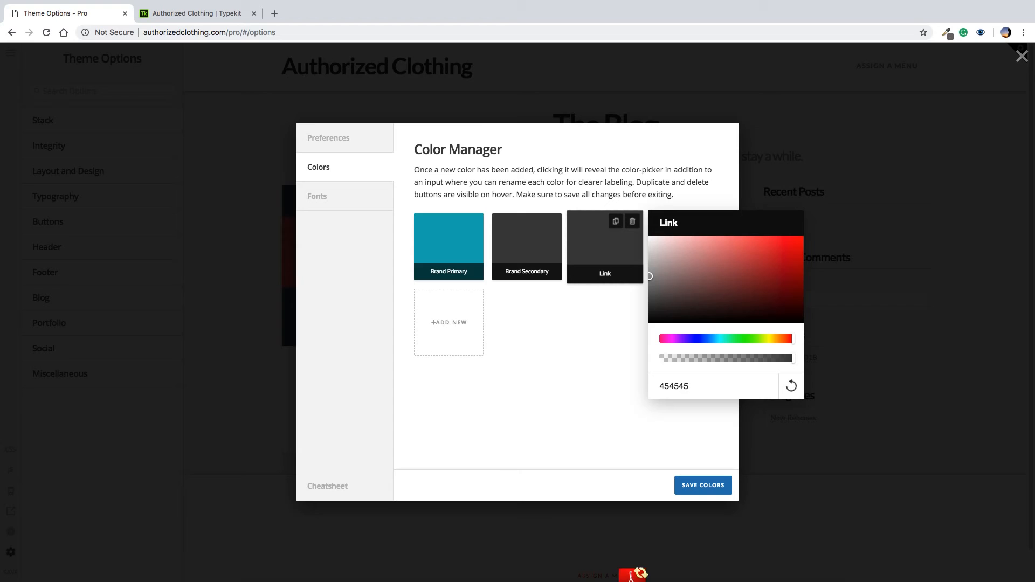
key("Tab")
left_click(641, 418)
Set Link Interaction to 00b1bb and add a new Color 4 swatch
left_click(680, 279)
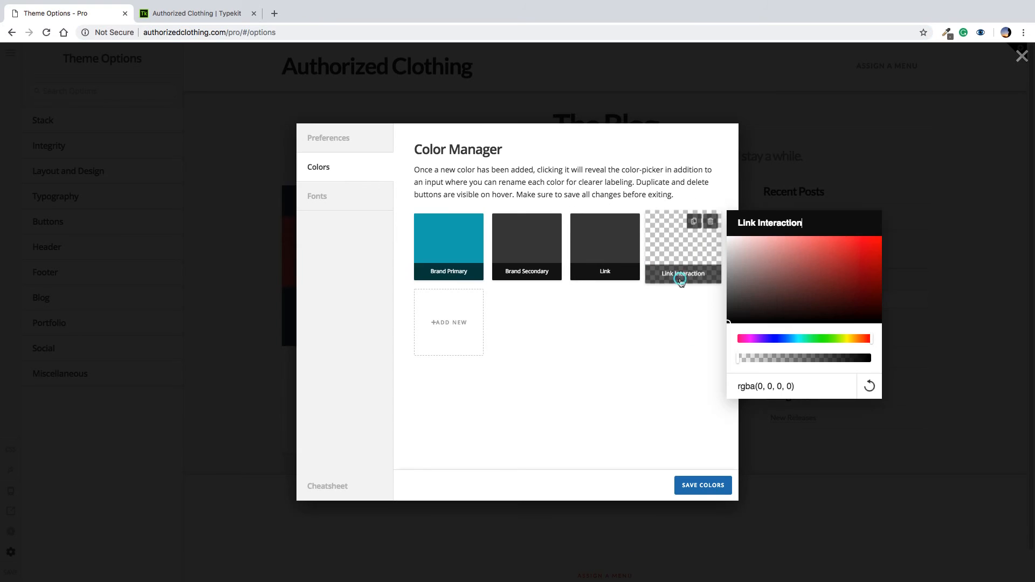
triple_click(762, 387)
key("super+v")
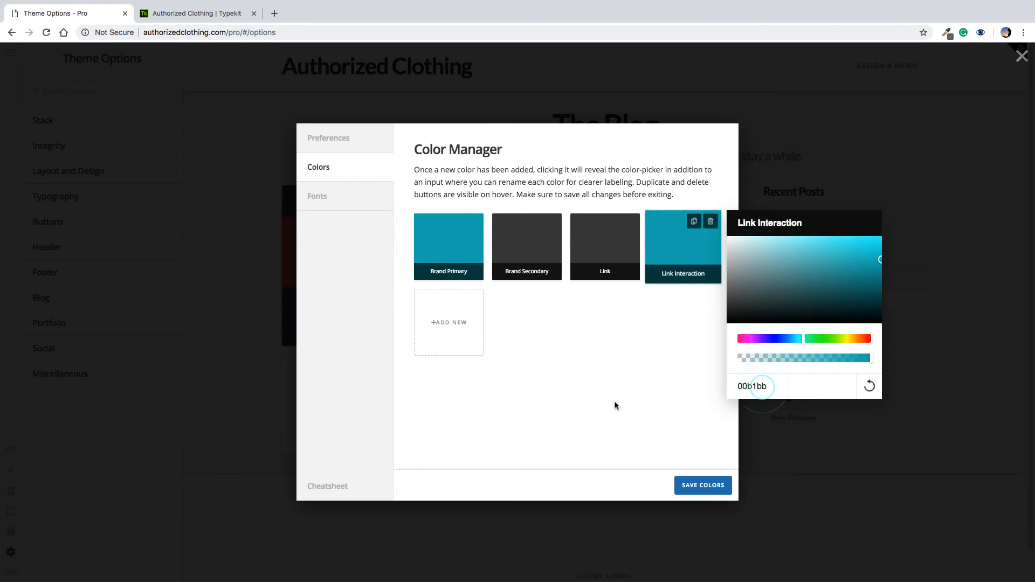
left_click(623, 397)
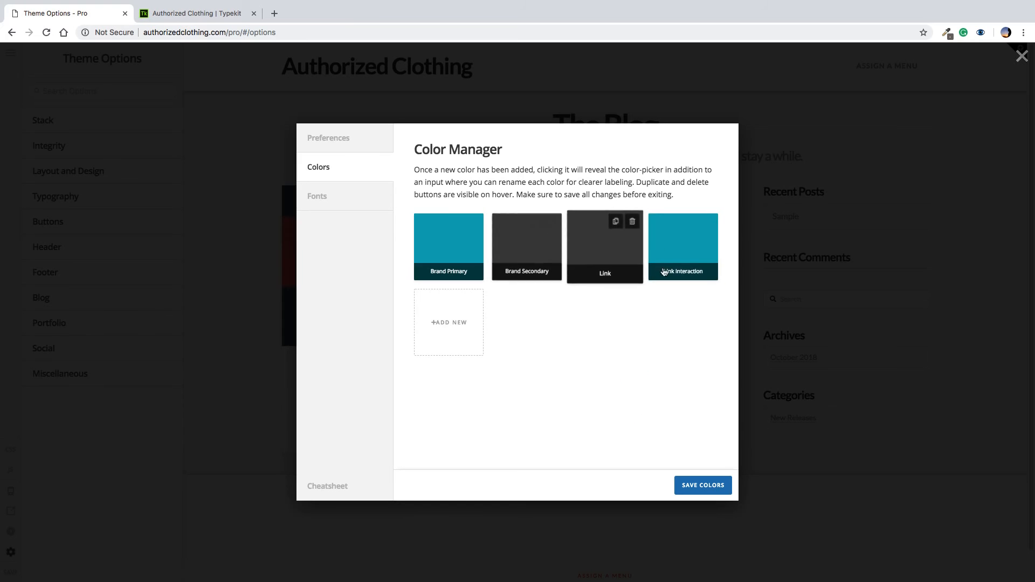
left_click(458, 325)
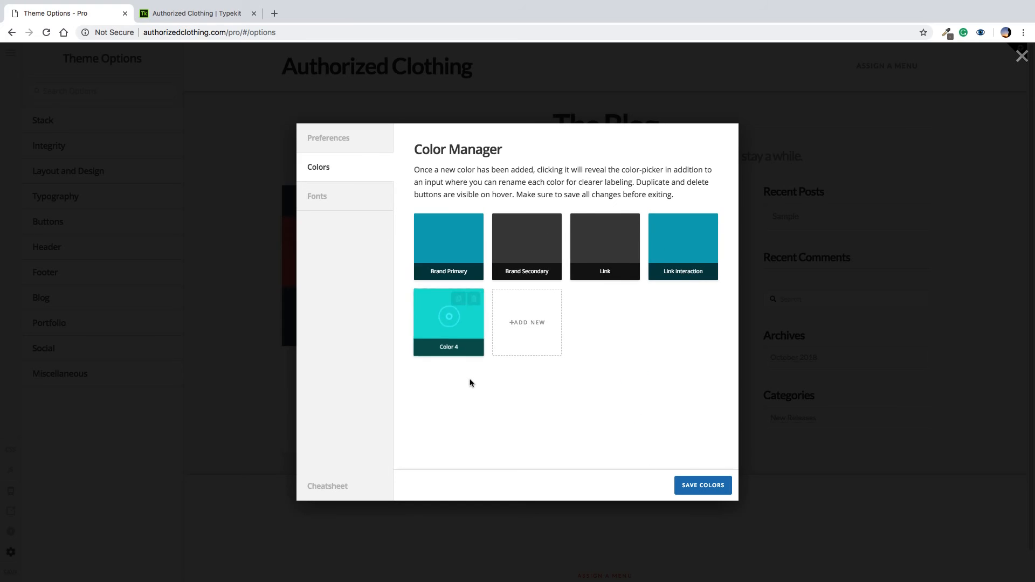
Remove the Color 4 test swatch and its duplicate, then save the four brand colours and close Color Manager
left_click(458, 300)
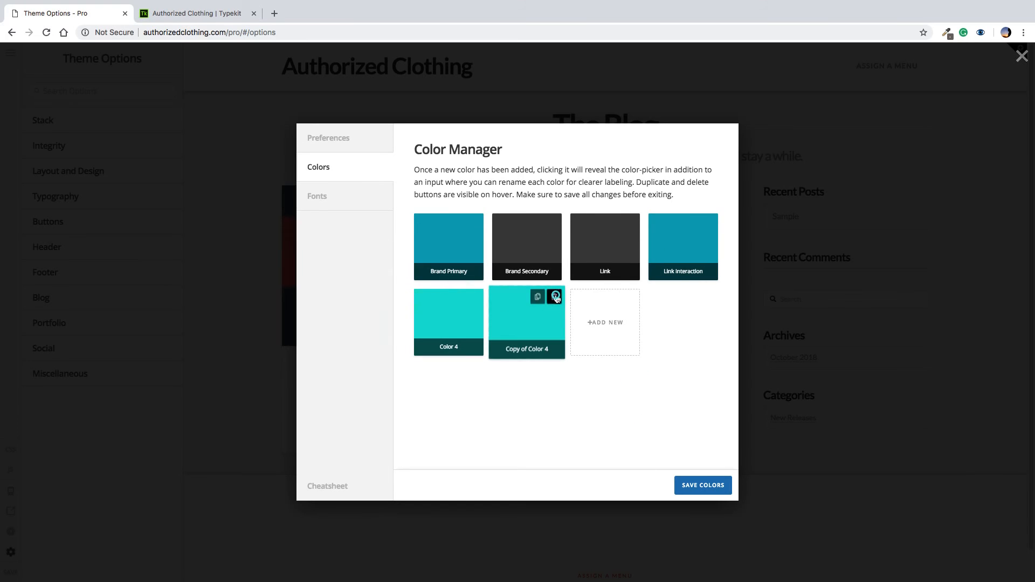
left_click(554, 297)
left_click(516, 338)
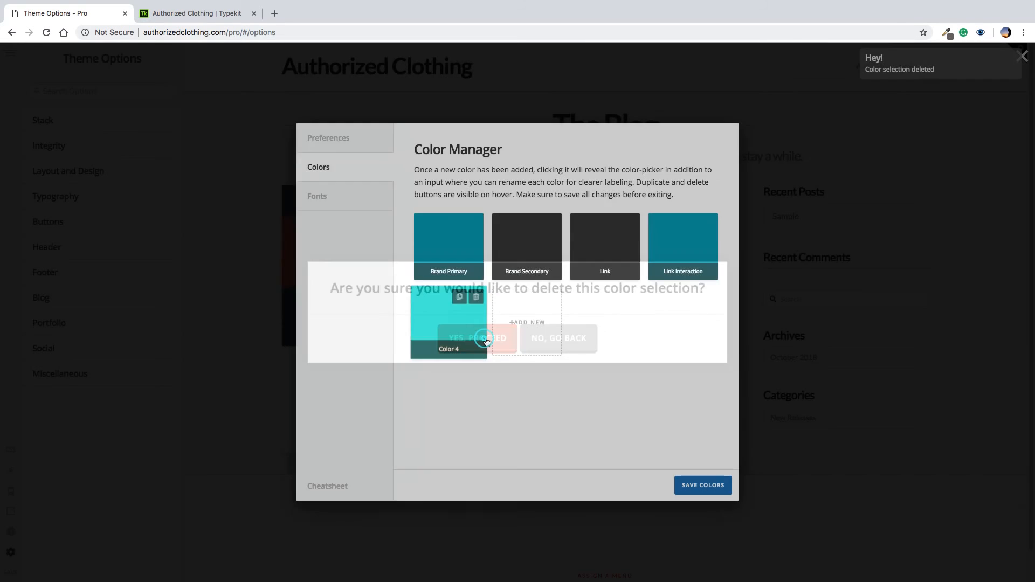
left_click(477, 297)
left_click(487, 339)
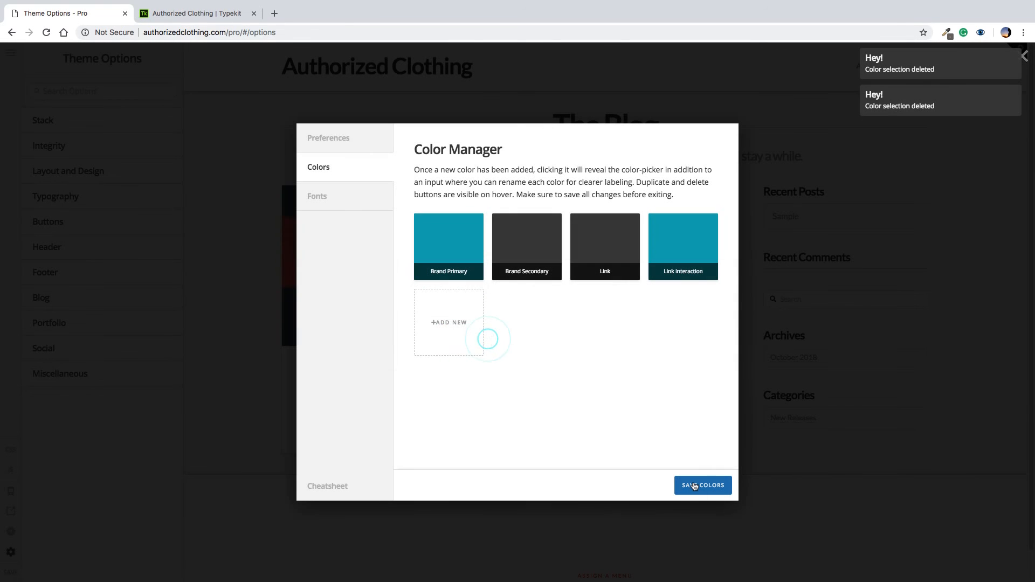
left_click(694, 485)
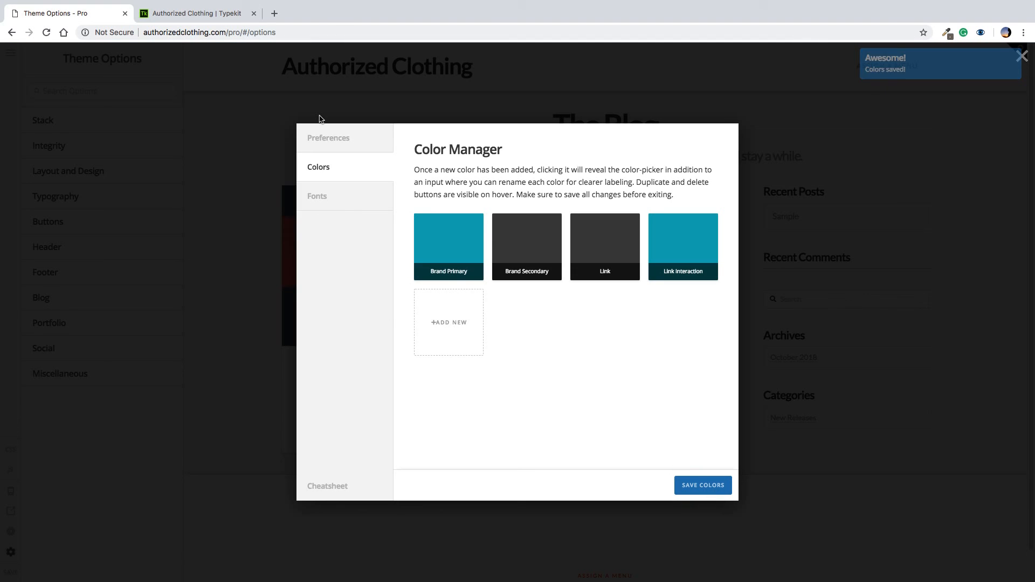
left_click(932, 265)
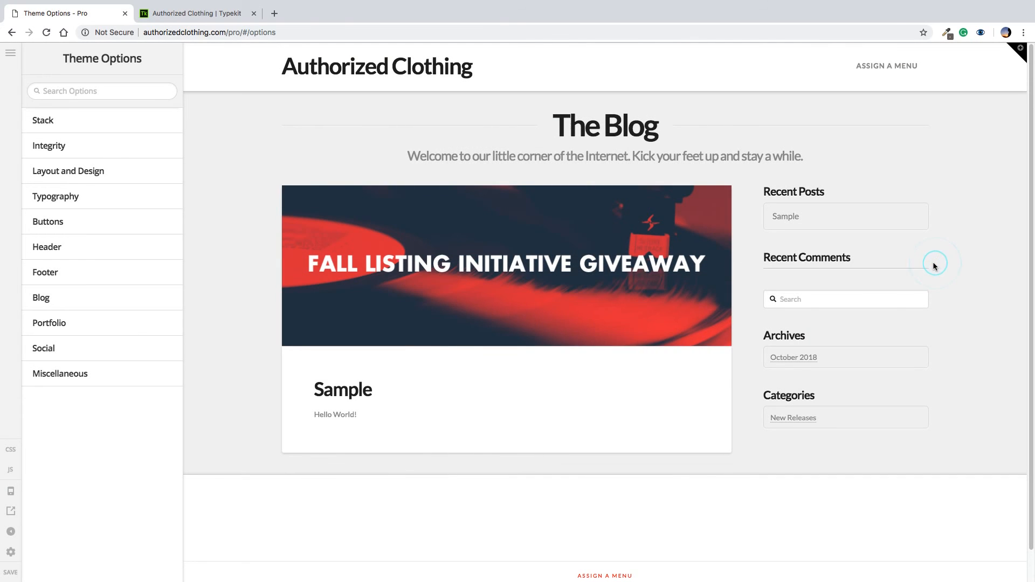
key("ctrl+Left")
key("ctrl+Right")
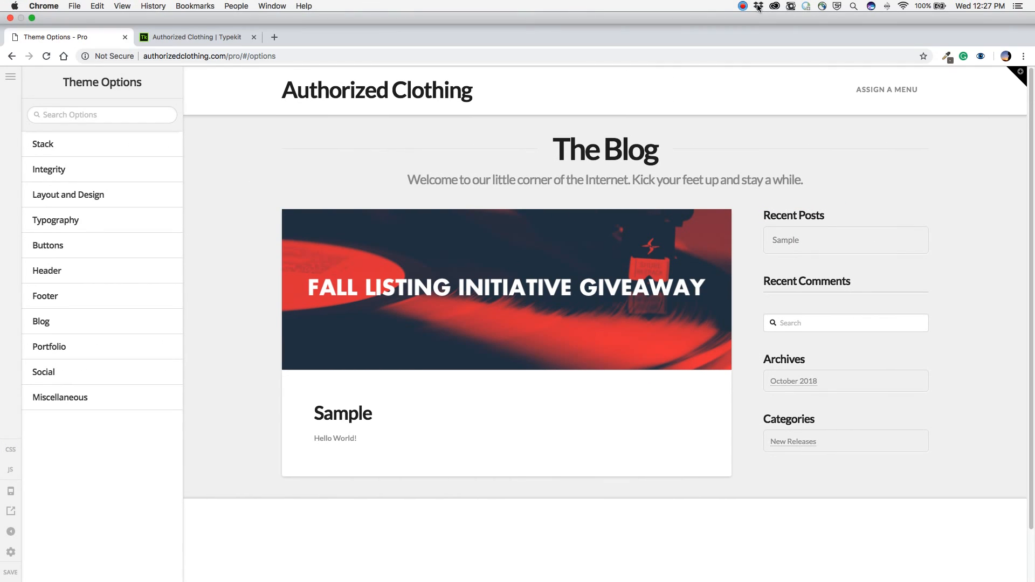
left_click(743, 6)
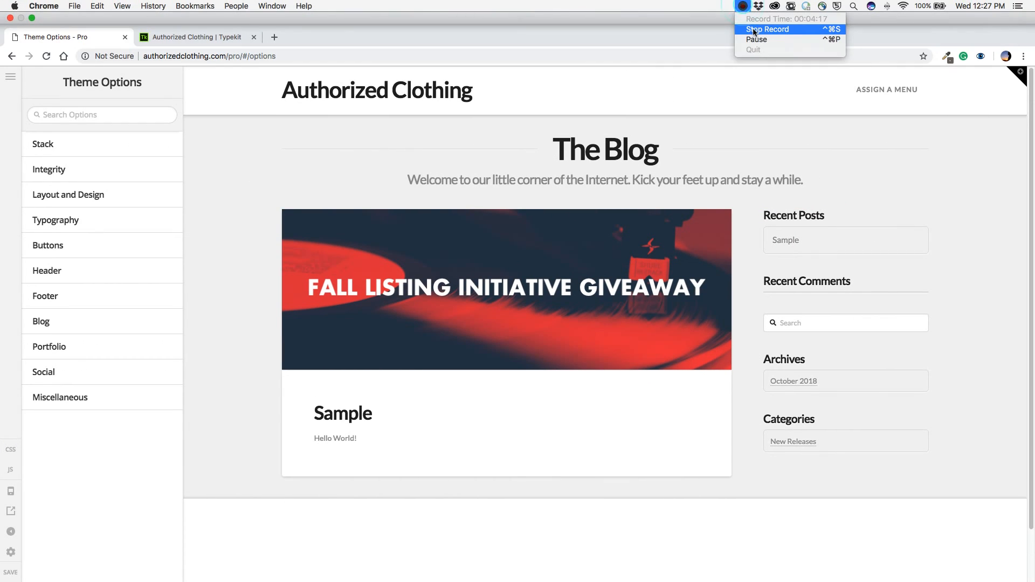